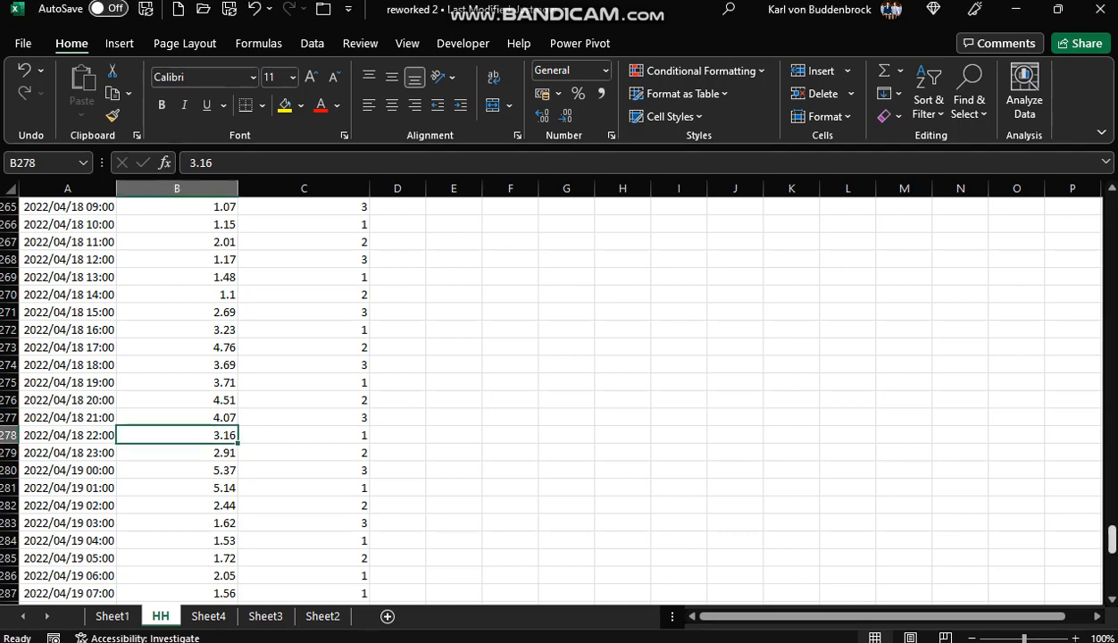
# - Review the Timestamp, Energy_853888_kWh and Weather Conditions ID column headers at the start of the HH sheet
pyautogui.moveTo(1112, 539); pyautogui.dragTo(1112, 207)
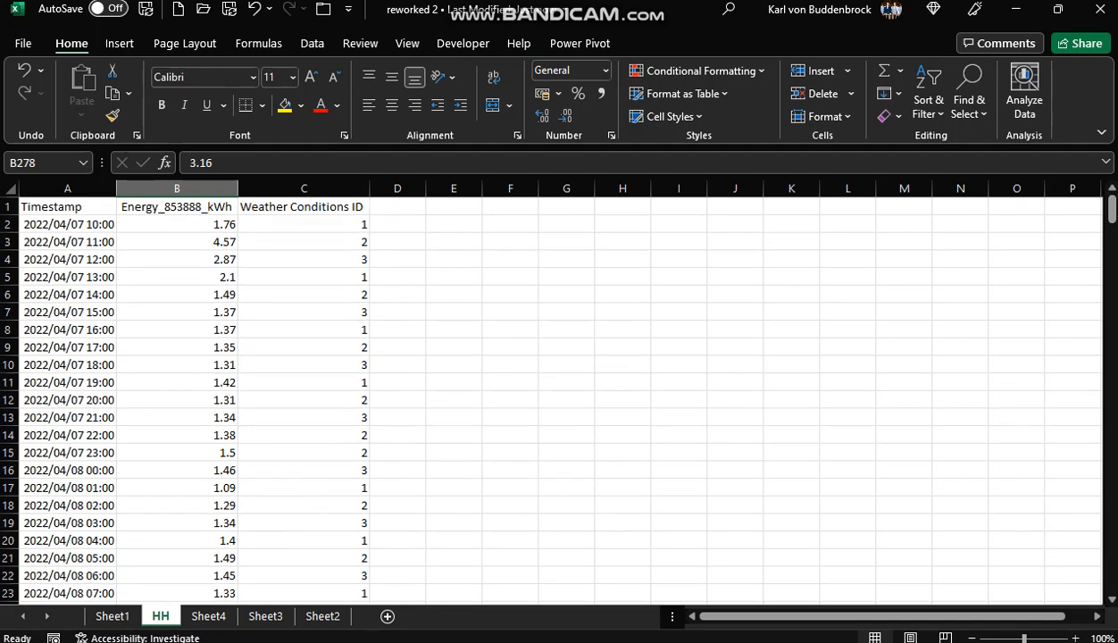
pyautogui.click(67, 208)
pyautogui.click(176, 208)
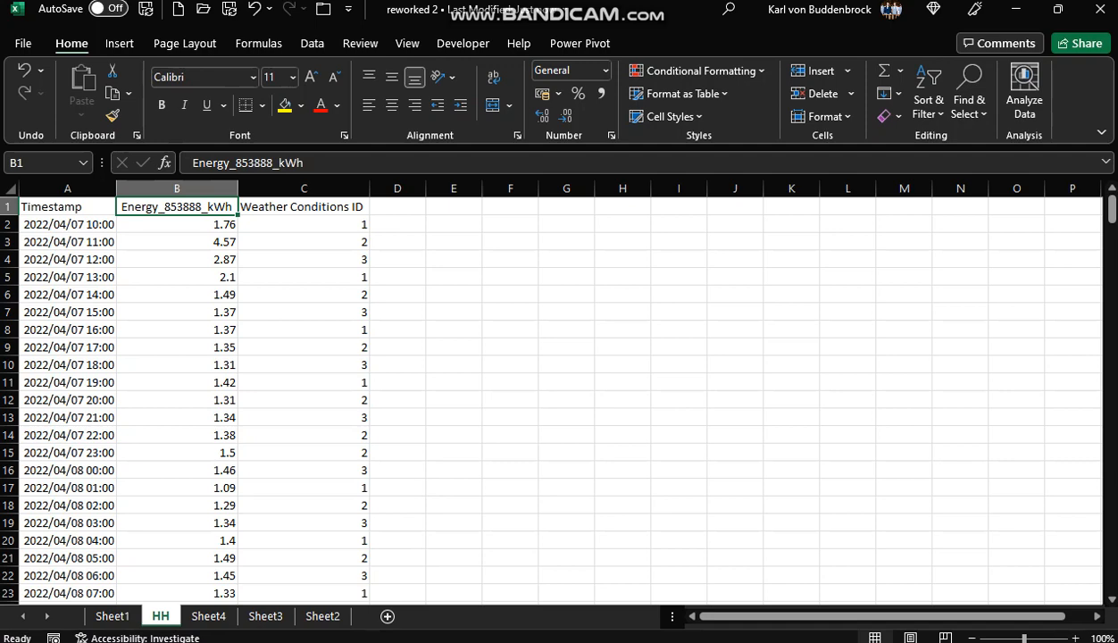
pyautogui.click(303, 207)
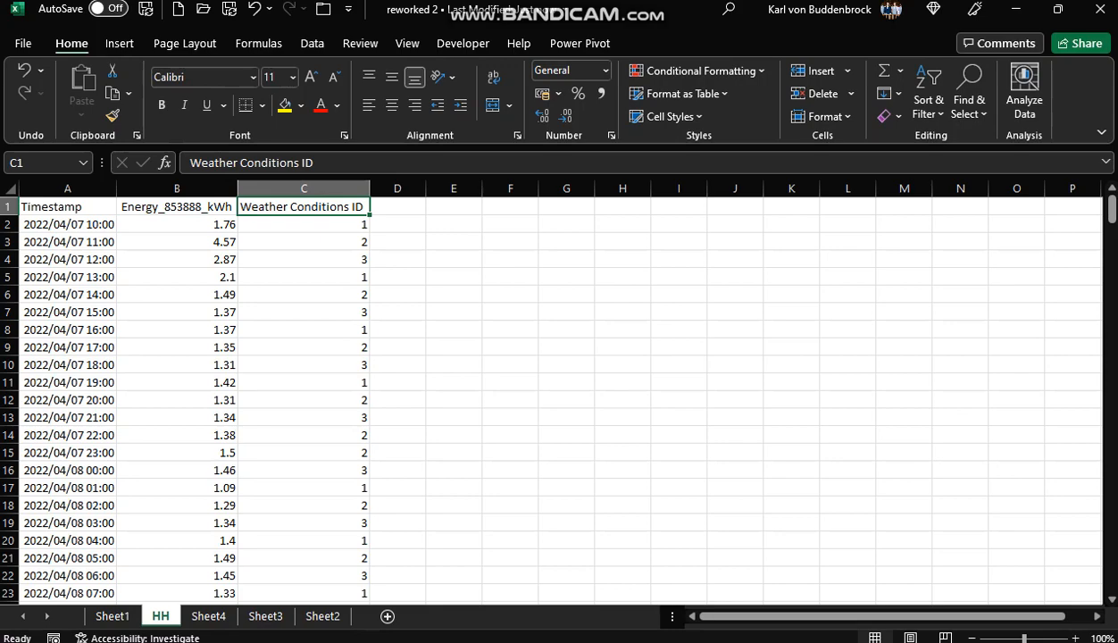
# - Look through the other sheets and compare Sheet4's weather condition list with the weather ID column on HH
pyautogui.click(322, 616)
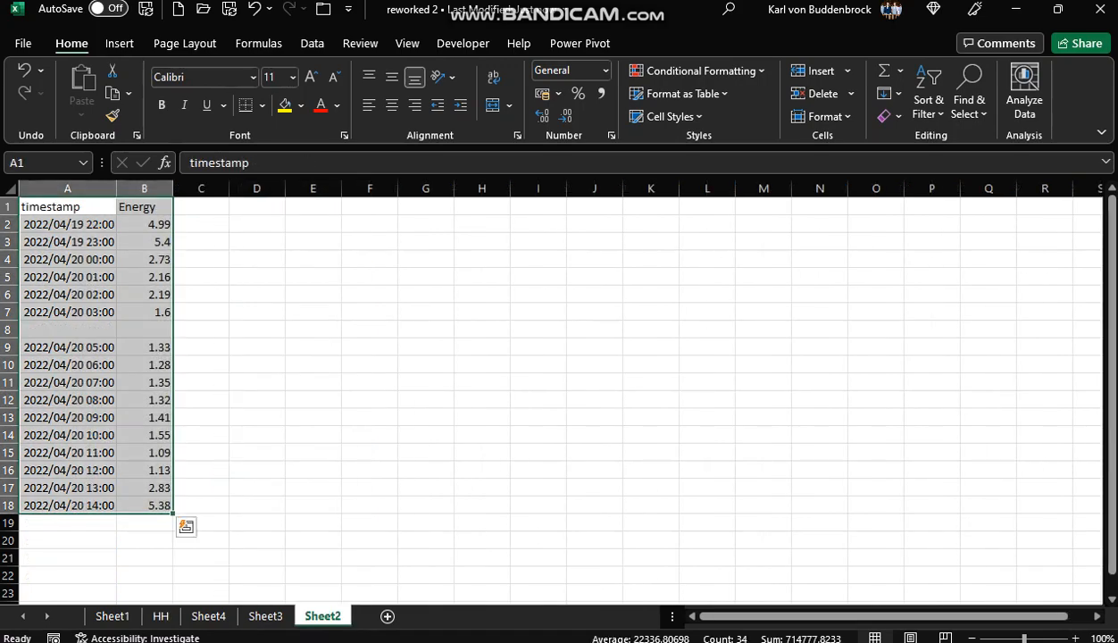
pyautogui.click(266, 616)
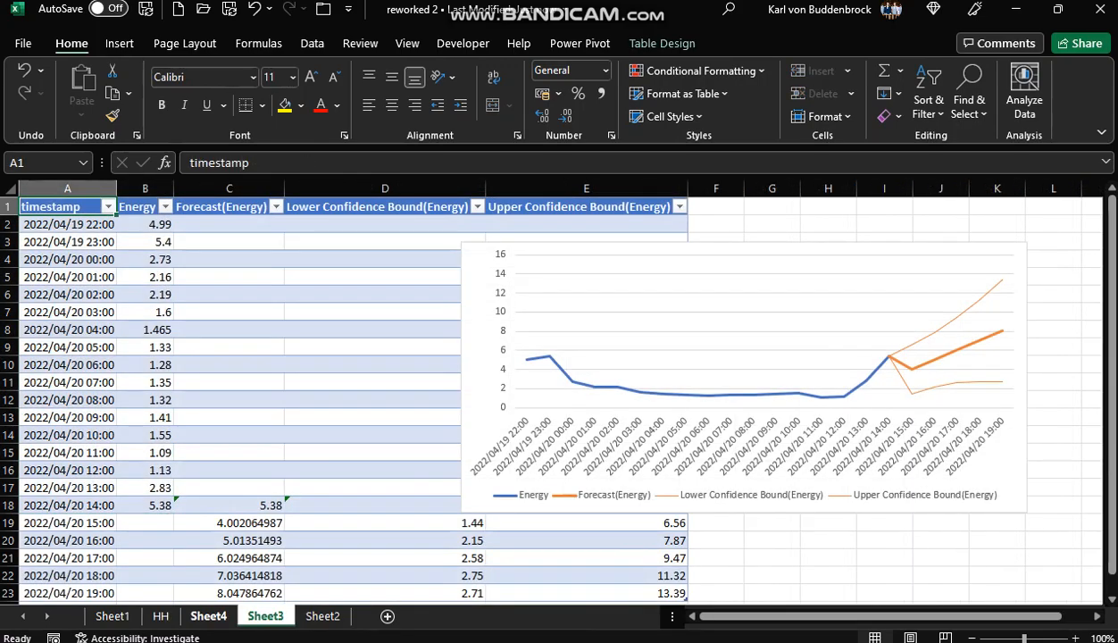
pyautogui.click(208, 617)
pyautogui.press('Up')
pyautogui.press('Up')
pyautogui.press('Up')
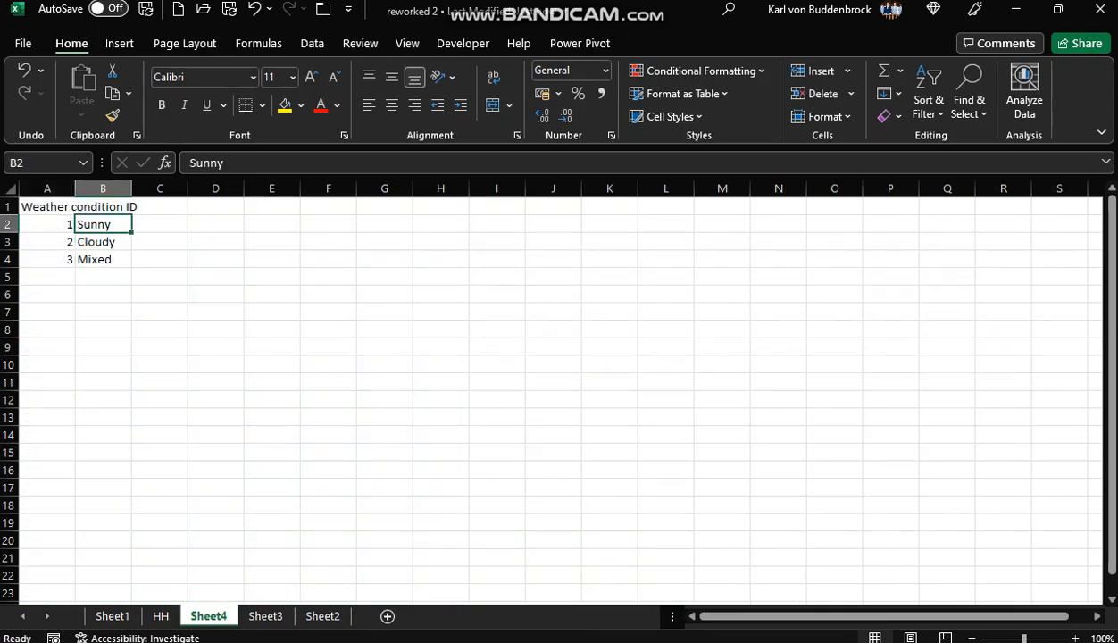
pyautogui.press('Down')
pyautogui.press('Down')
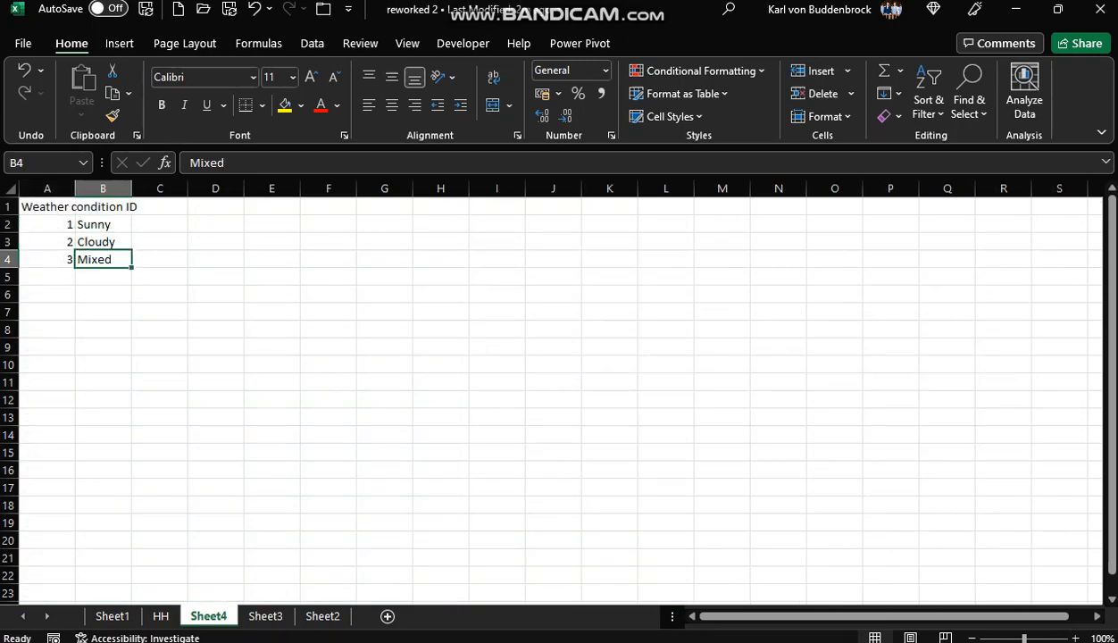
pyautogui.click(160, 615)
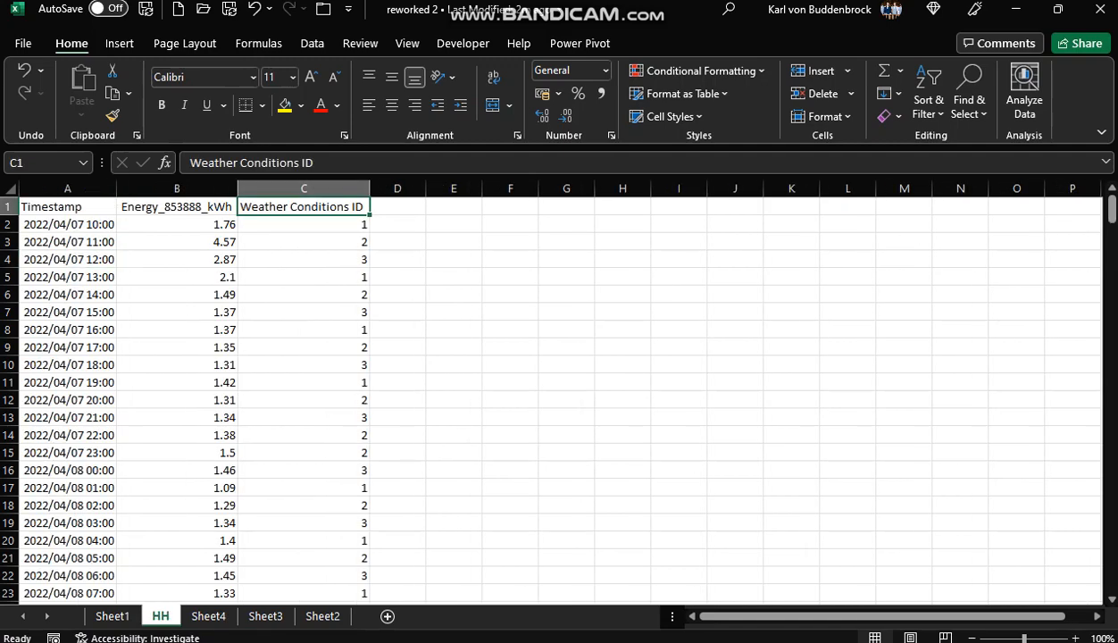
pyautogui.click(208, 615)
pyautogui.click(160, 615)
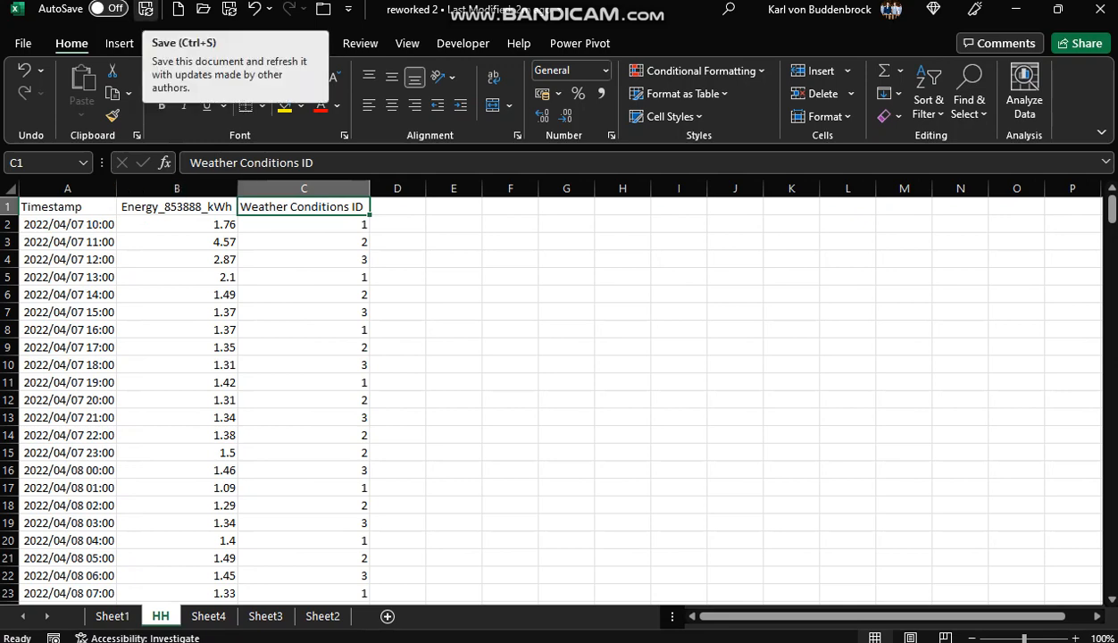
# - Save and close the reworked 2 workbook, and create a new blank workbook
pyautogui.click(146, 9)
pyautogui.click(323, 9)
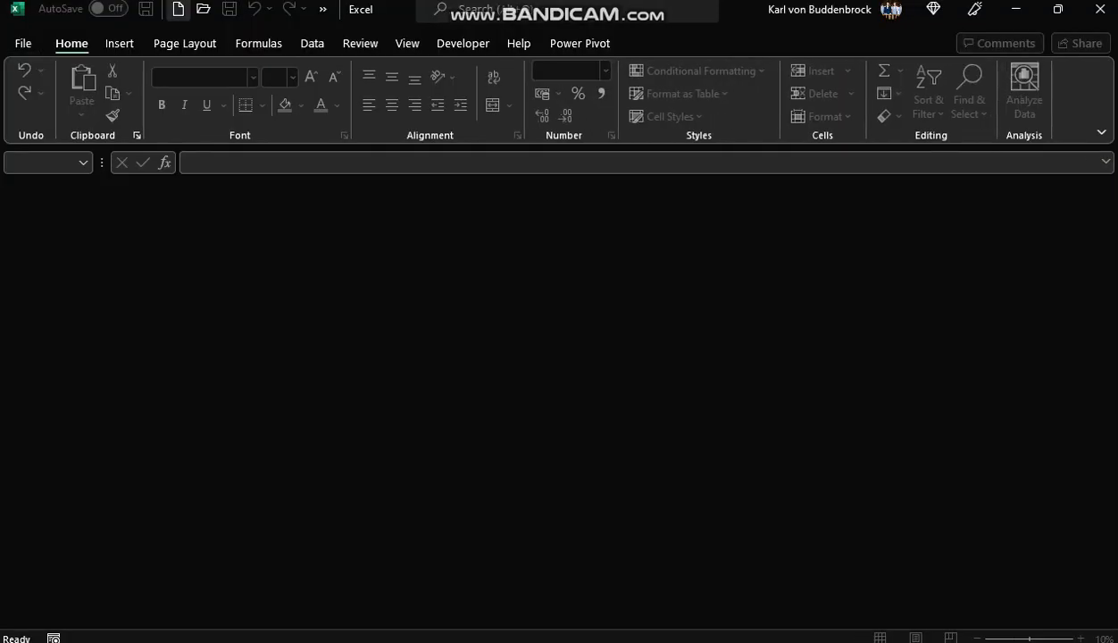
pyautogui.click(178, 9)
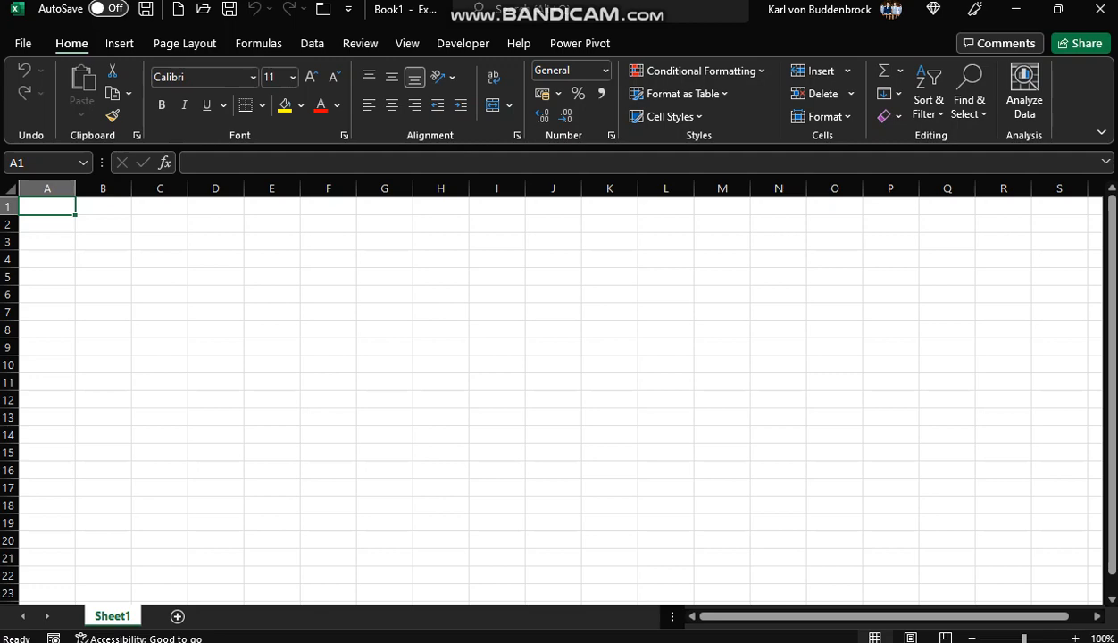
# - Get data from an Excel workbook, importing the file reworked 2 from the Praxis Revived folder inside Praxis Main
pyautogui.click(312, 43)
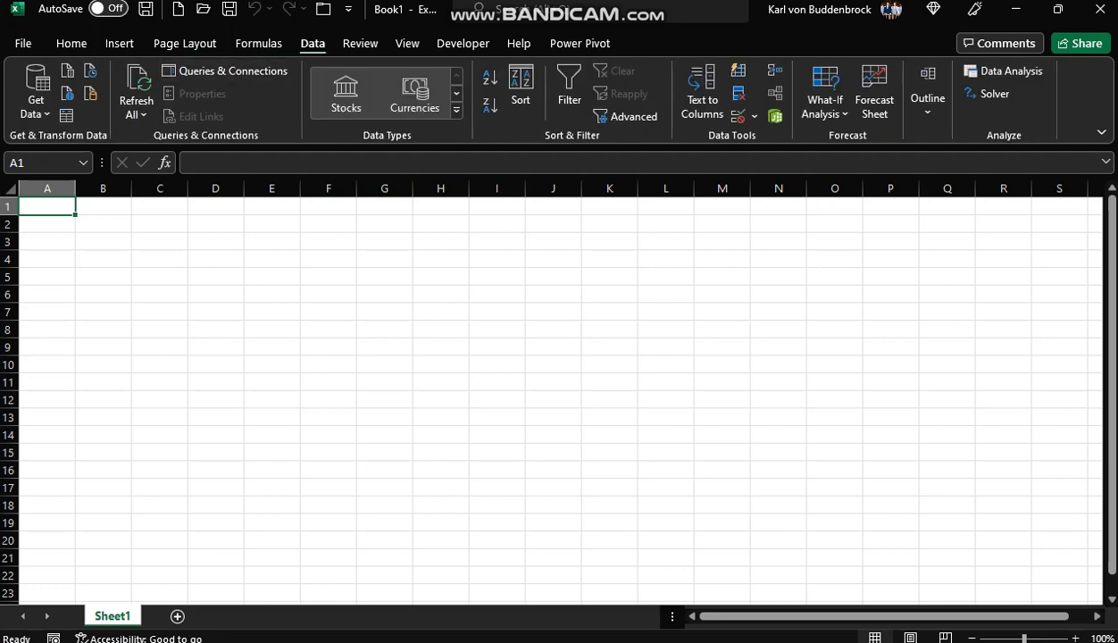
pyautogui.click(36, 94)
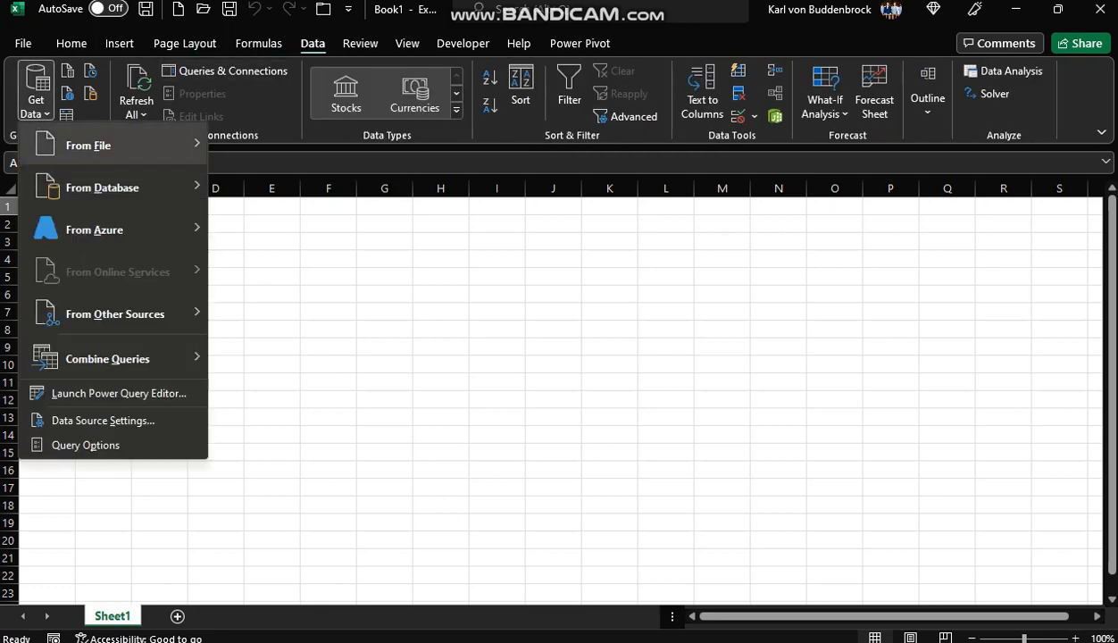
pyautogui.moveTo(113, 146)
pyautogui.click(307, 147)
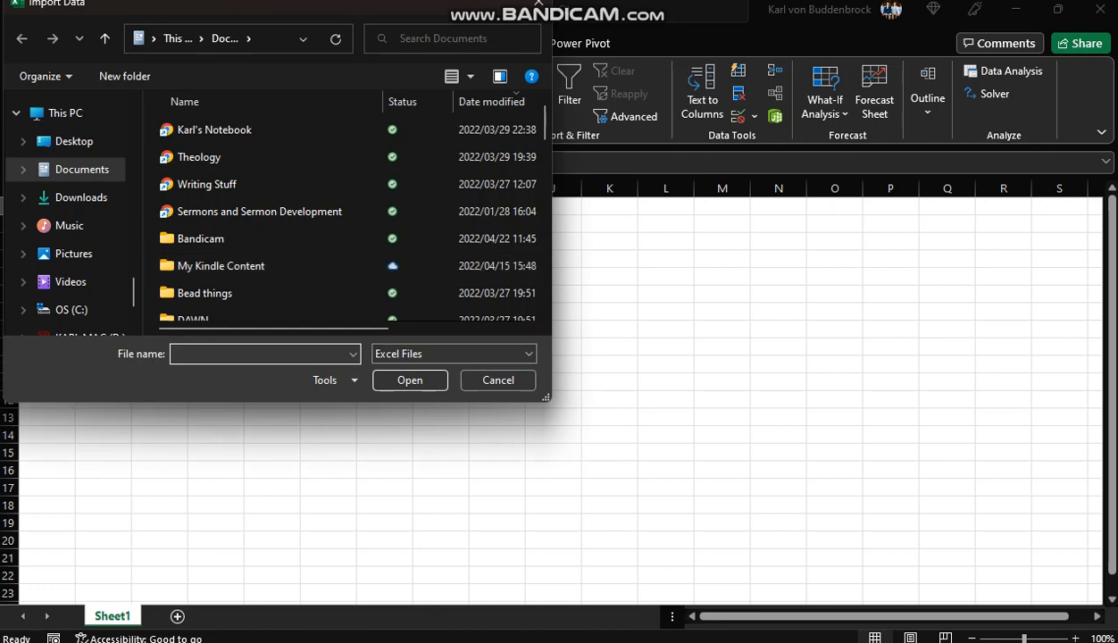
pyautogui.scroll(2, 71, 214)
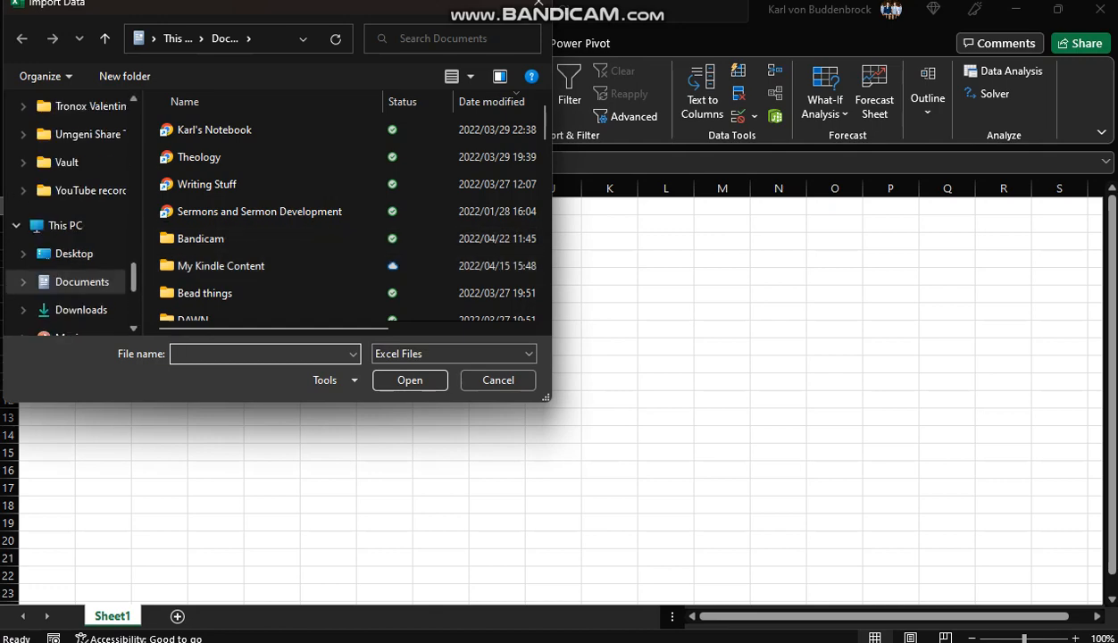
pyautogui.scroll(4, 72, 190)
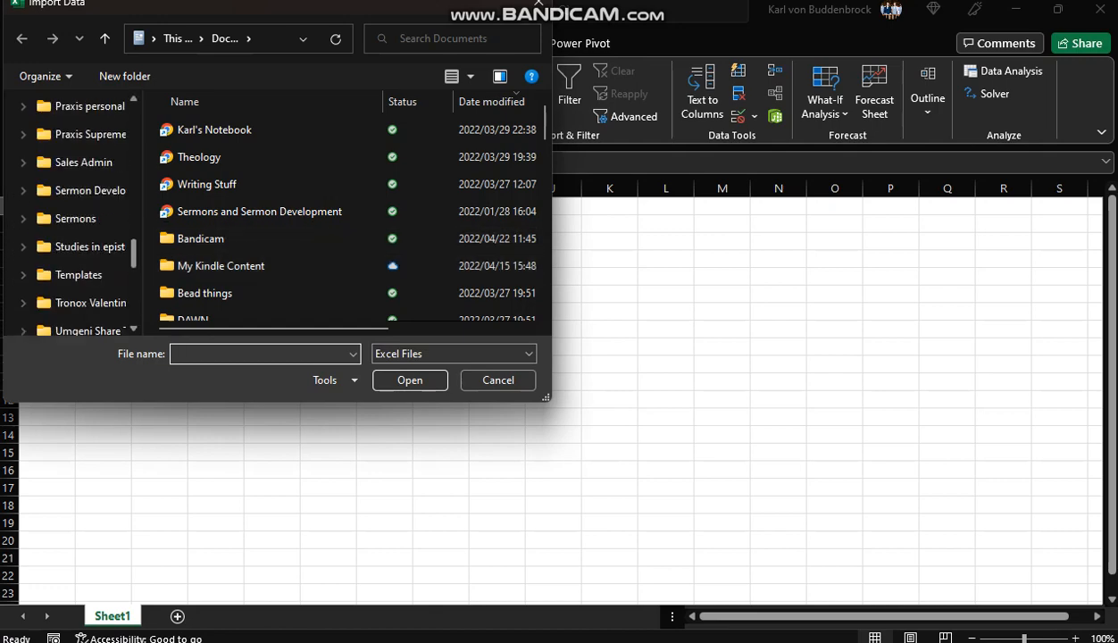
pyautogui.click(81, 106)
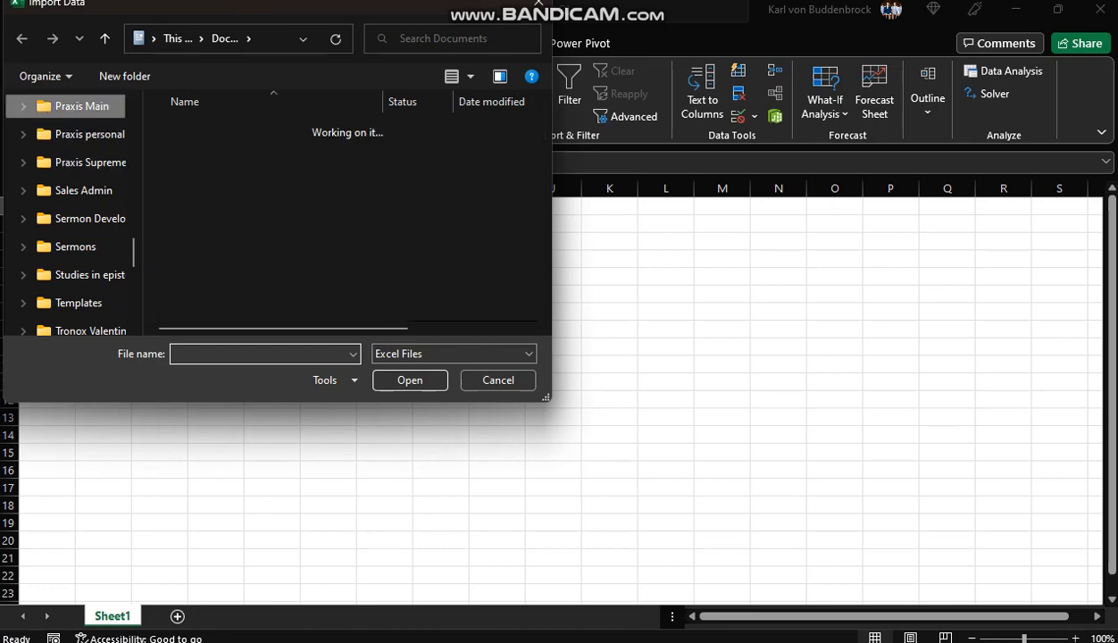
pyautogui.scroll(-3, 205, 225)
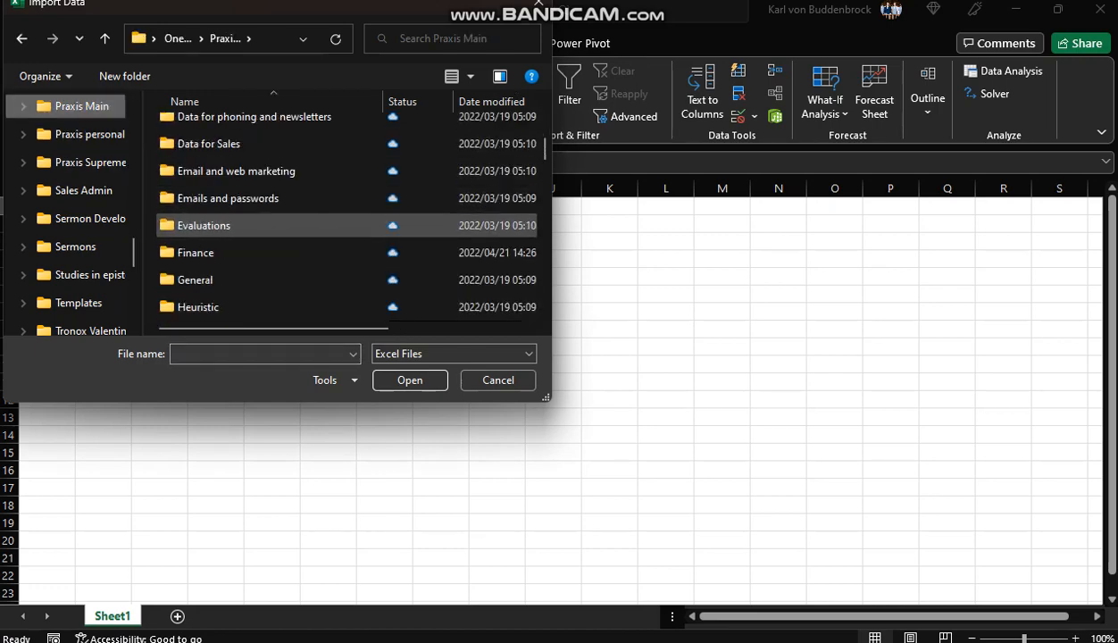
pyautogui.scroll(-5, 206, 225)
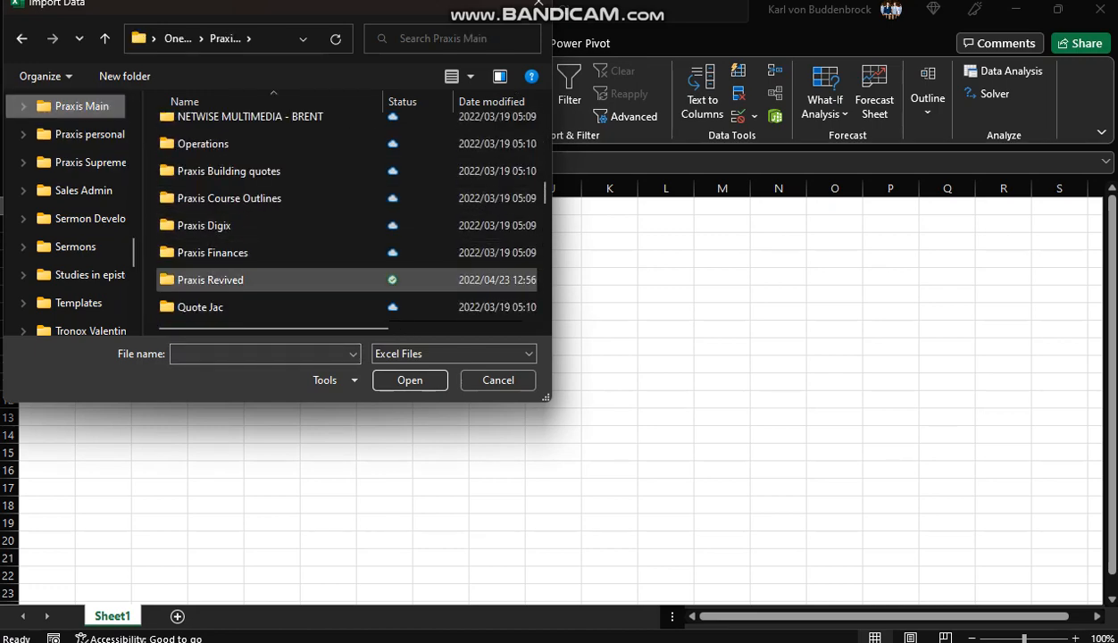
pyautogui.doubleClick(210, 280)
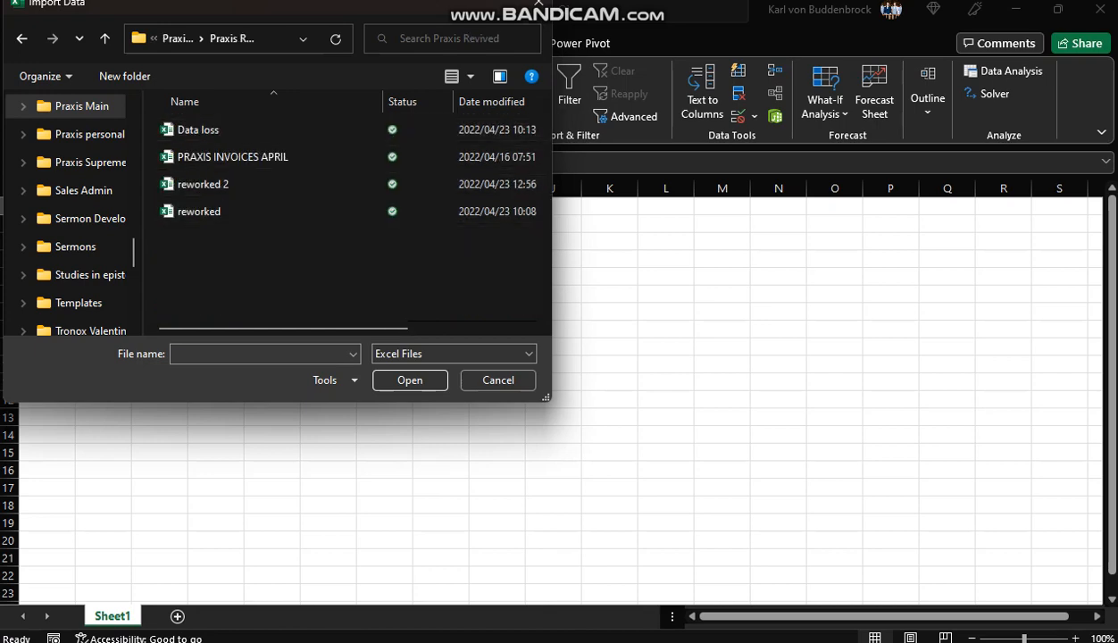
pyautogui.click(210, 184)
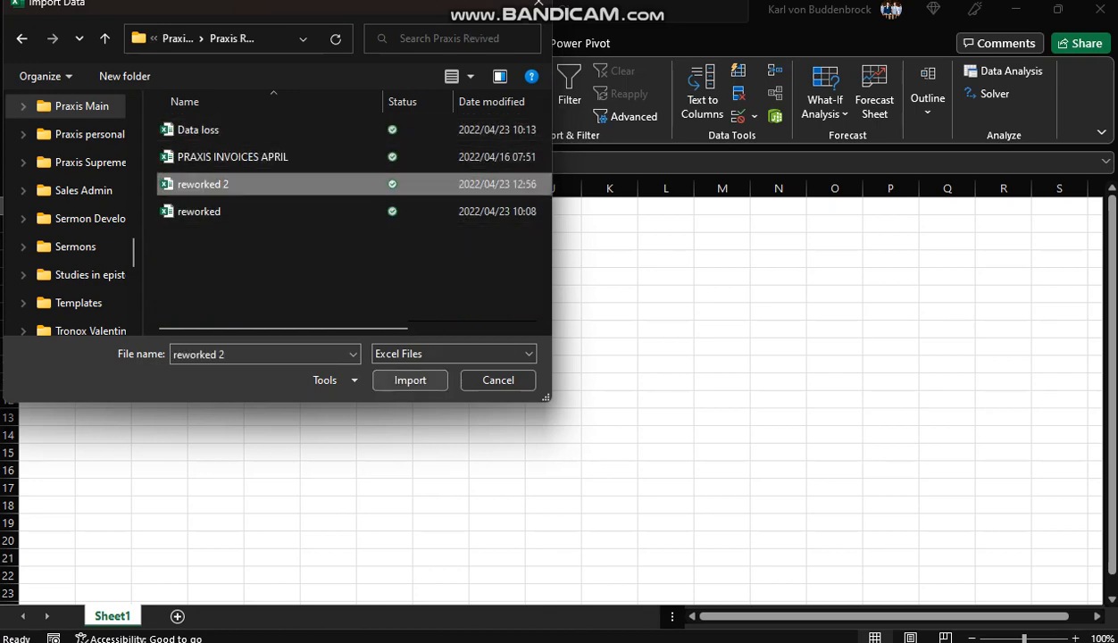
pyautogui.click(410, 379)
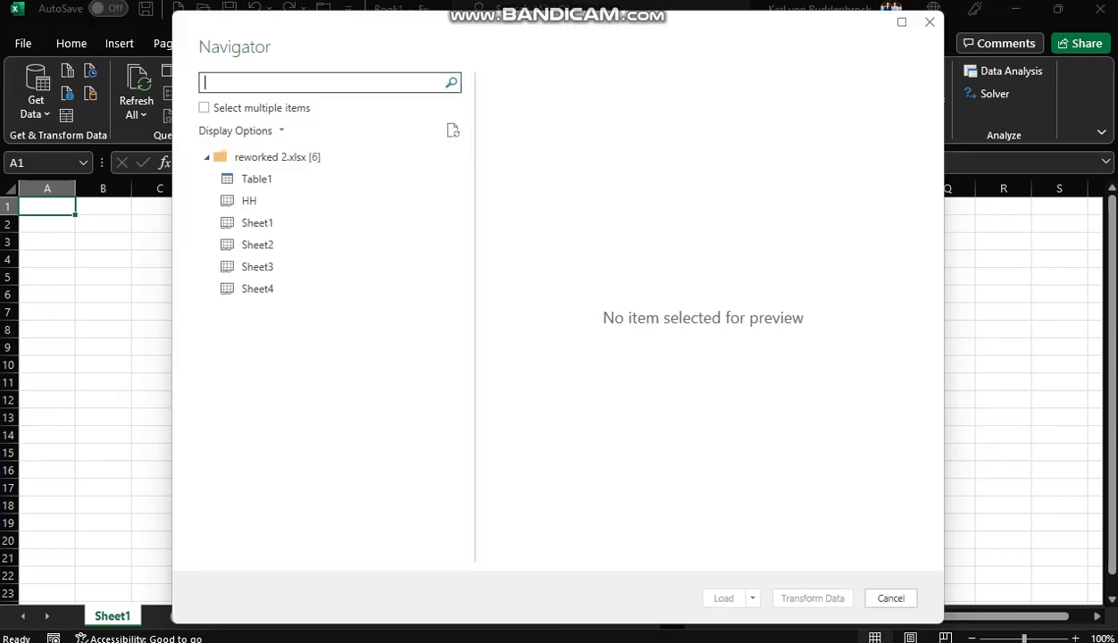
# - Enable selection of multiple items in the Navigator and include the HH and Sheet4 sheets
pyautogui.click(250, 201)
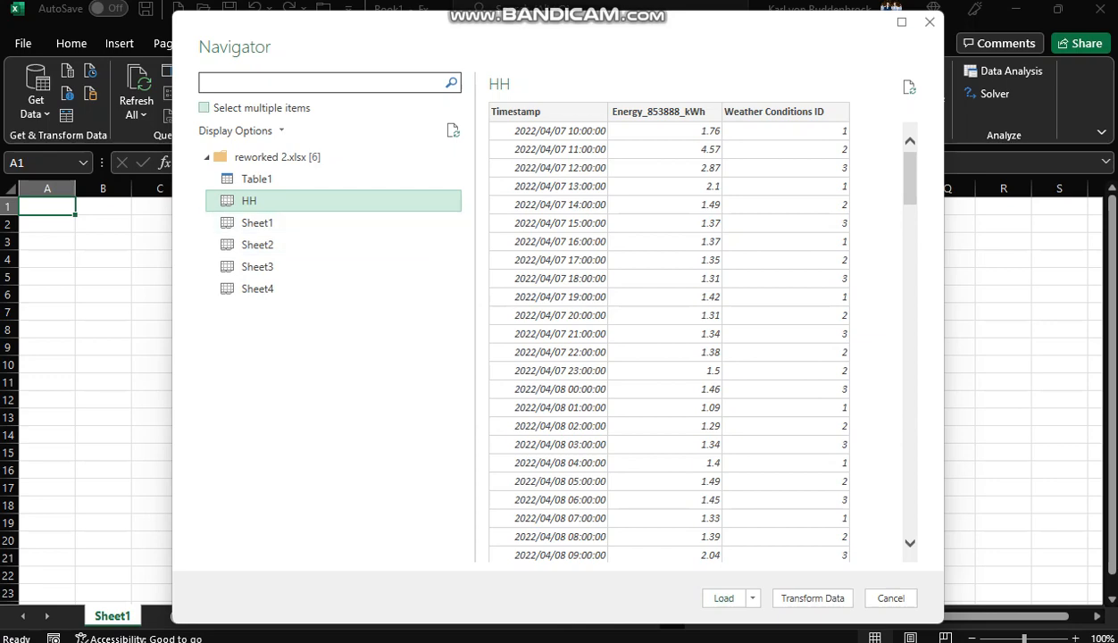
pyautogui.click(204, 107)
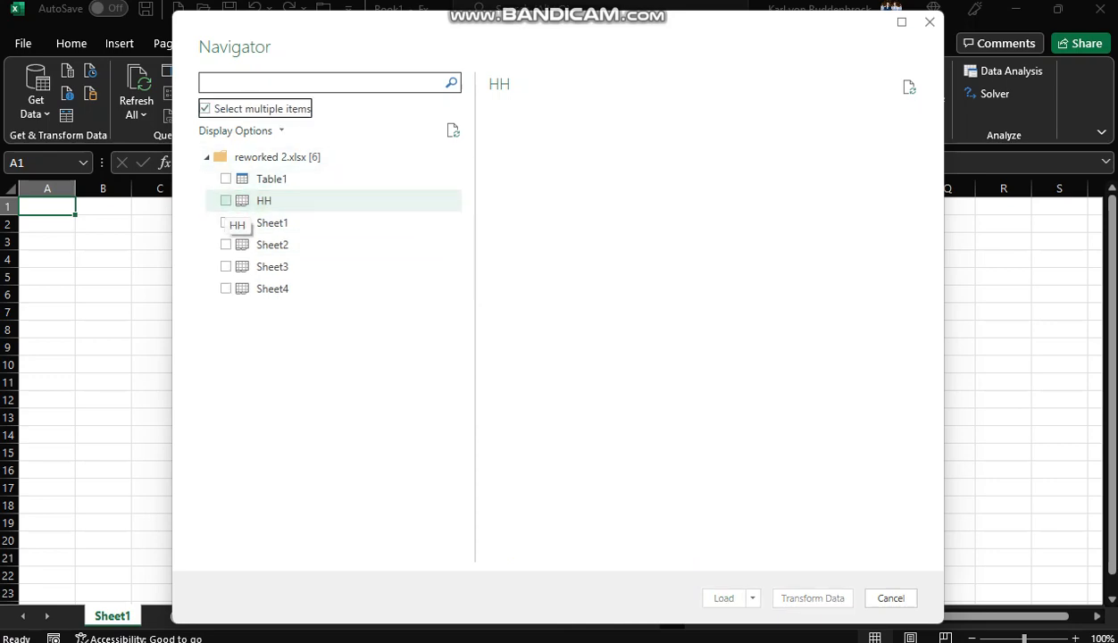
pyautogui.click(226, 201)
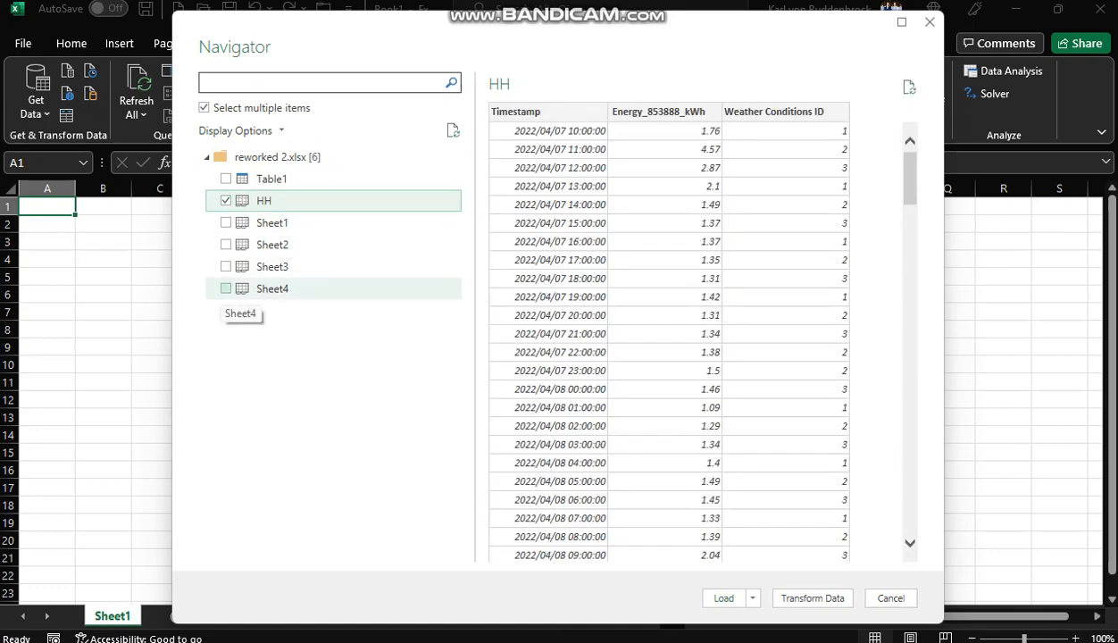
pyautogui.click(226, 288)
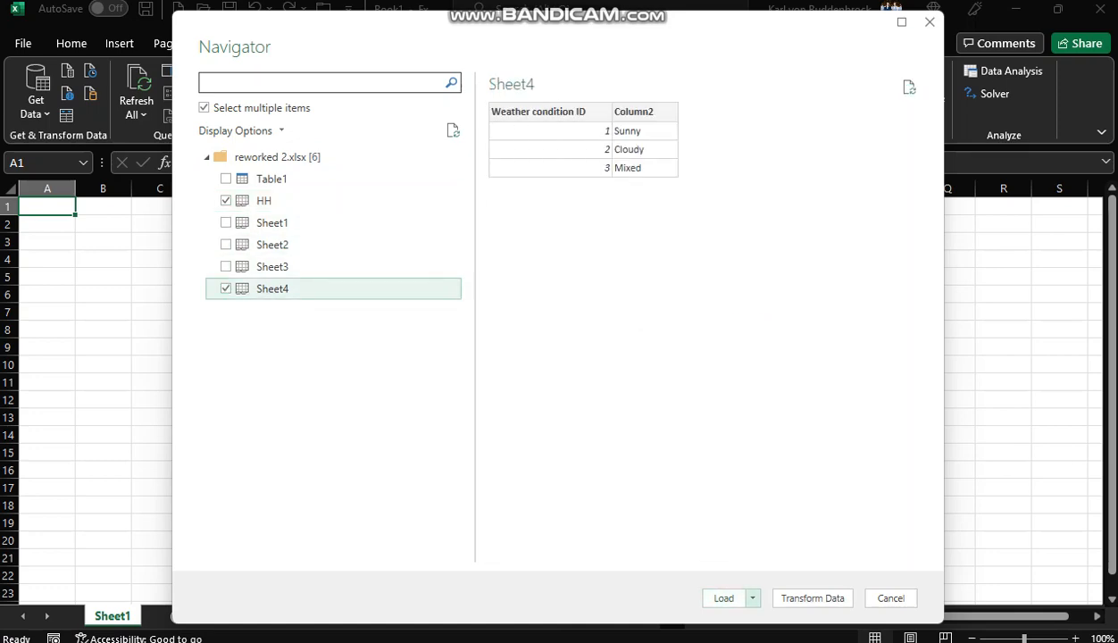
# - Load the selected sheets as tables in new worksheets and add their data to the Data Model
pyautogui.click(753, 598)
pyautogui.click(798, 635)
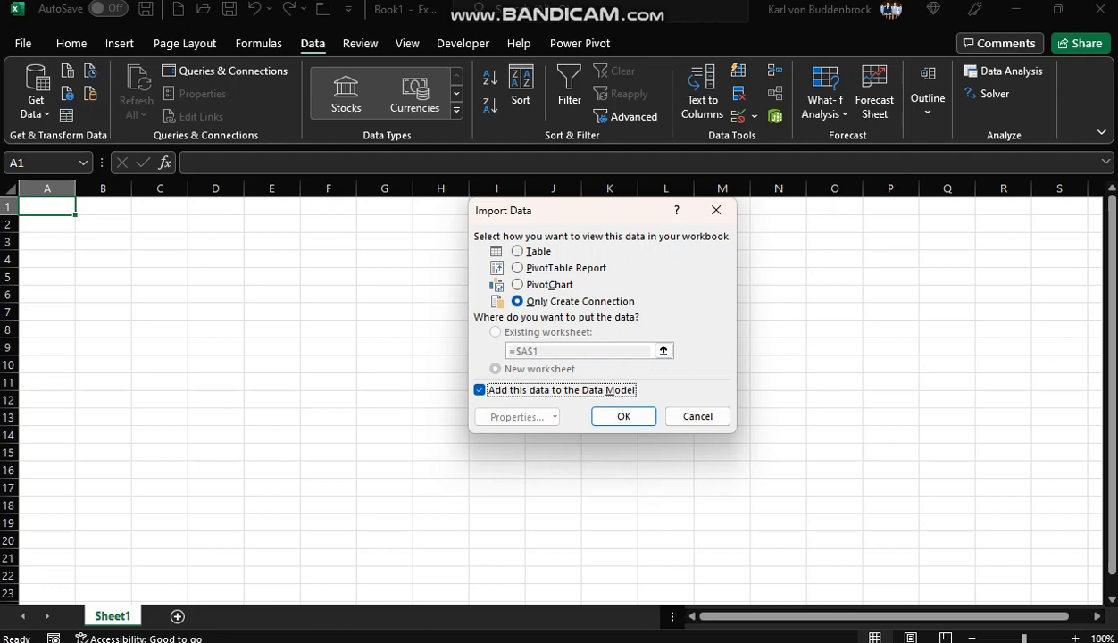
pyautogui.hotkey('alt', 't')
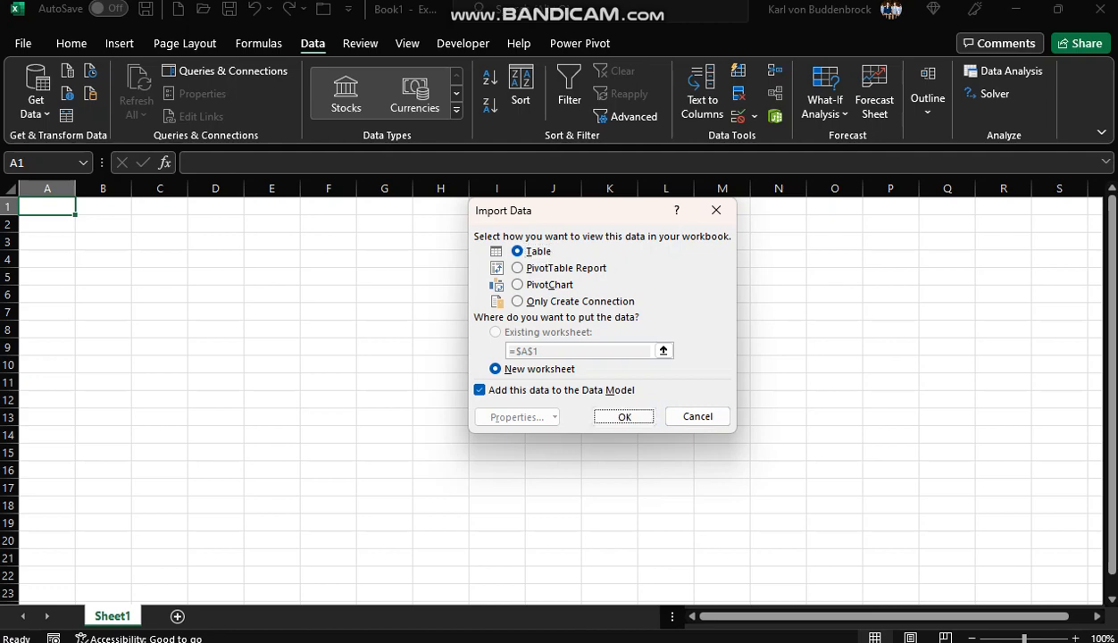
pyautogui.press('Return')
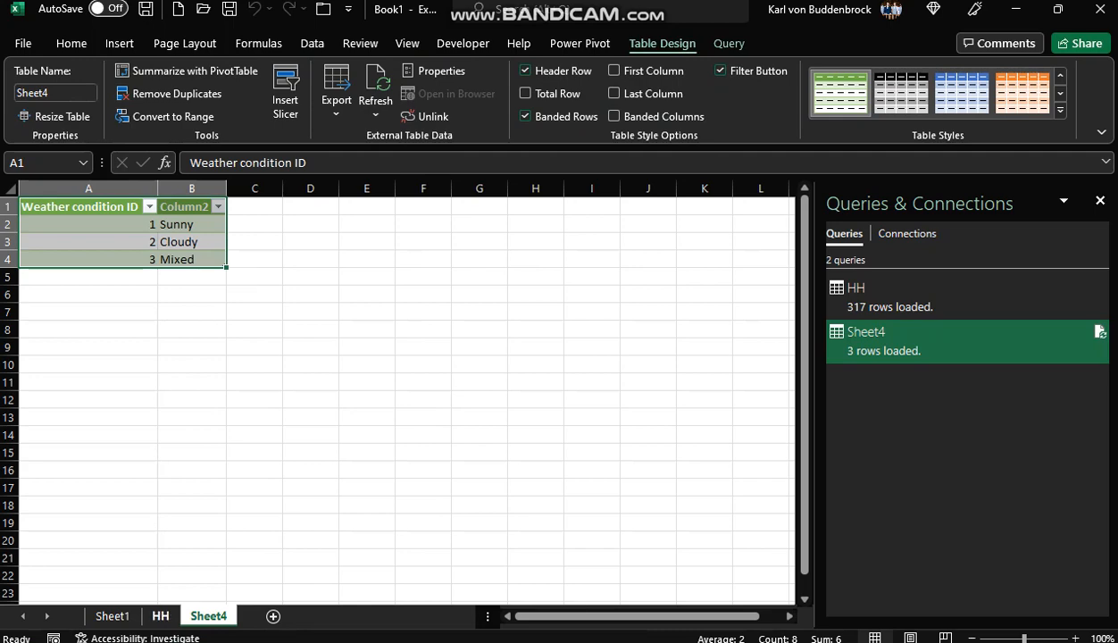
# - Examine the loaded HH table's columns and rows alongside the weather condition table on Sheet4
pyautogui.click(161, 617)
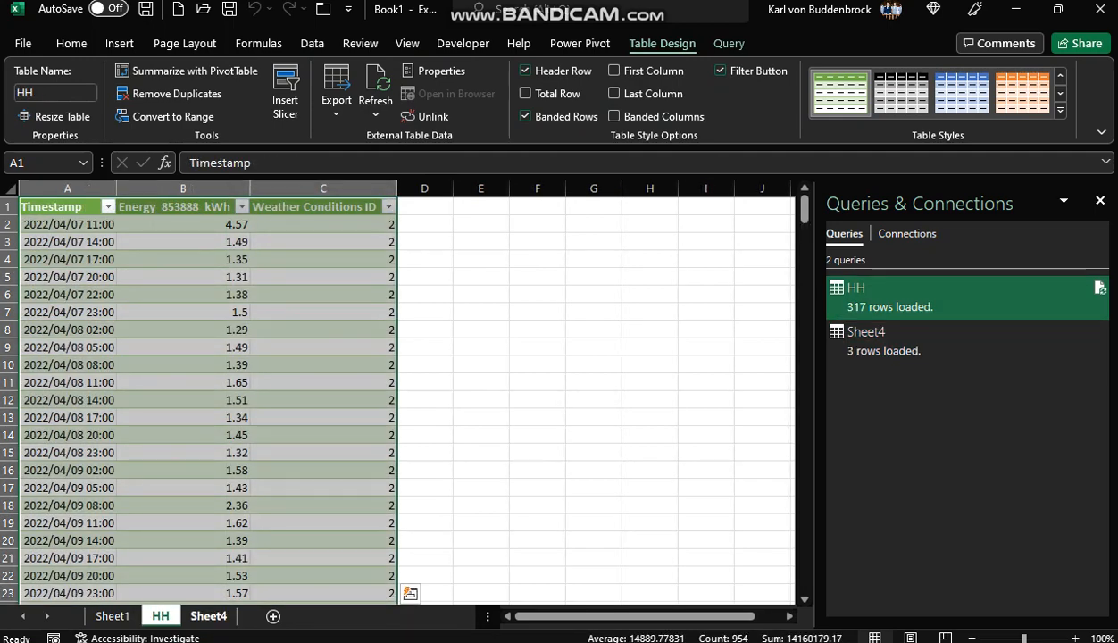
pyautogui.click(208, 616)
pyautogui.click(161, 616)
pyautogui.click(67, 224)
pyautogui.click(183, 224)
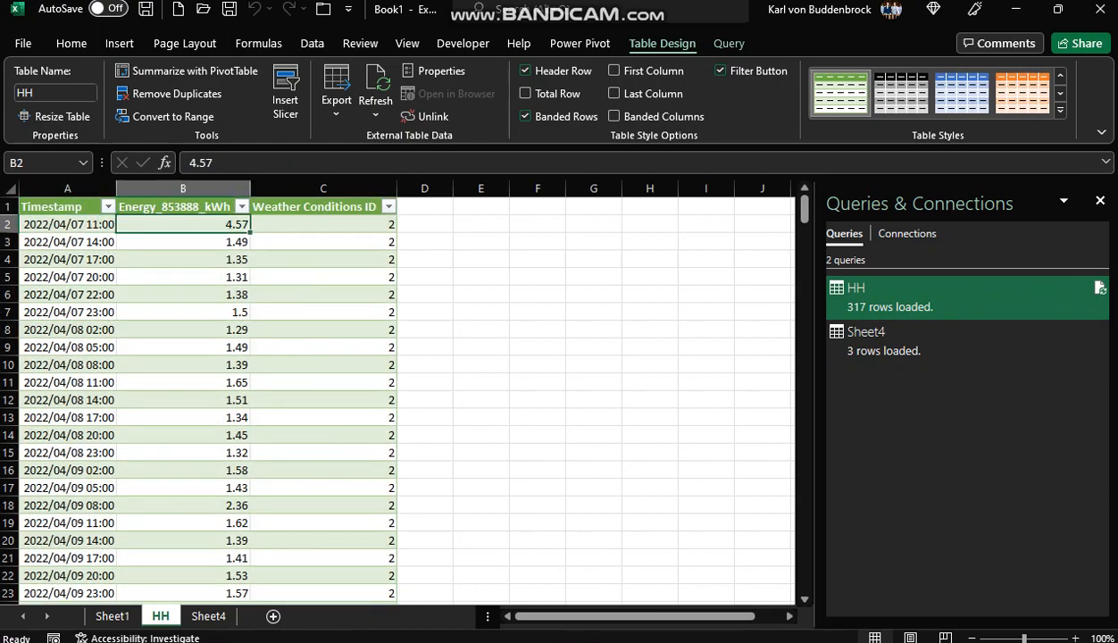
pyautogui.click(323, 224)
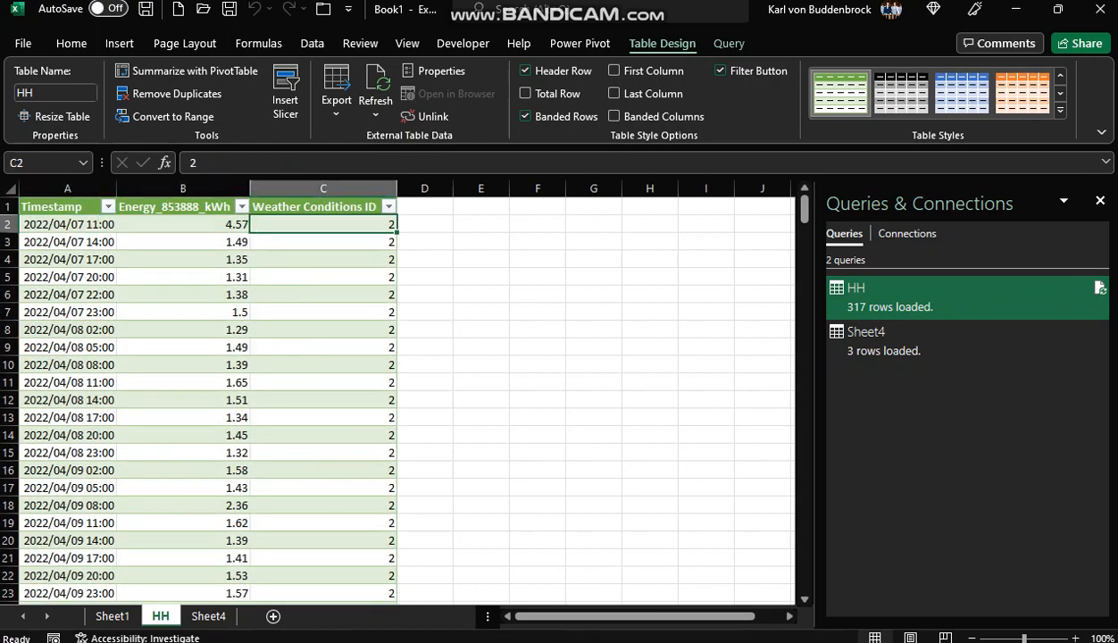
pyautogui.scroll(-20, 398, 393)
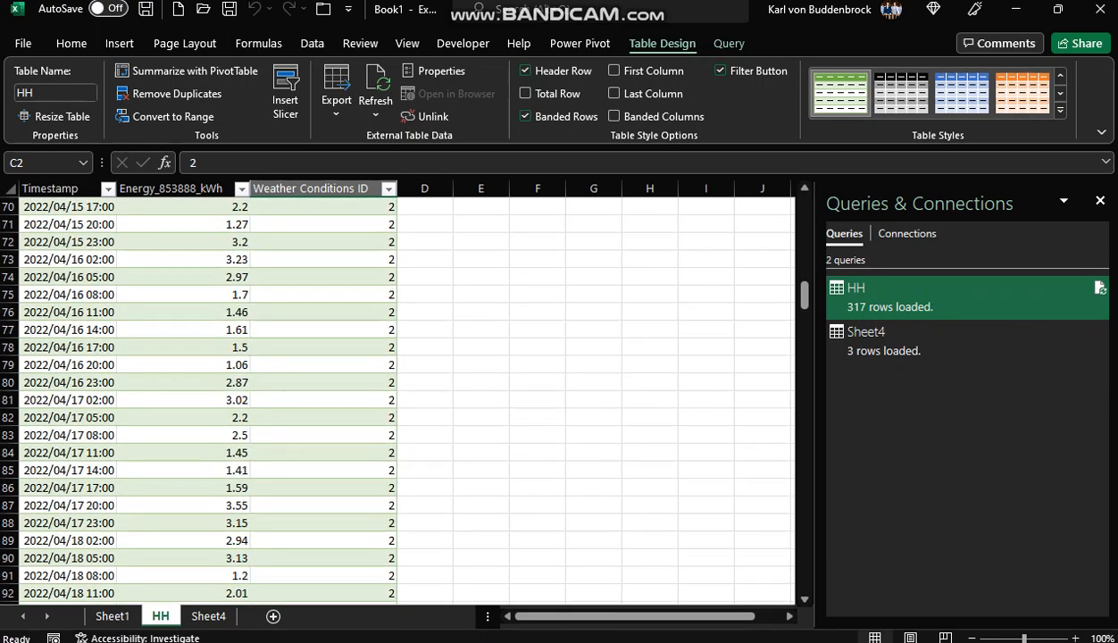
pyautogui.scroll(-5, 397, 393)
pyautogui.scroll(-20, 397, 393)
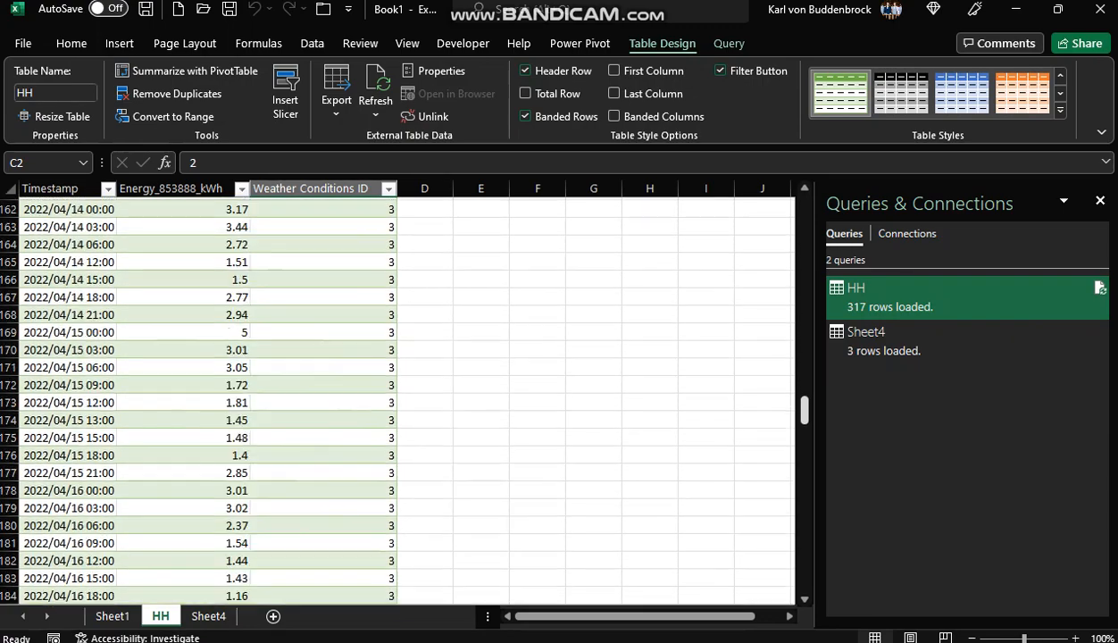
pyautogui.scroll(-7, 398, 393)
pyautogui.click(208, 616)
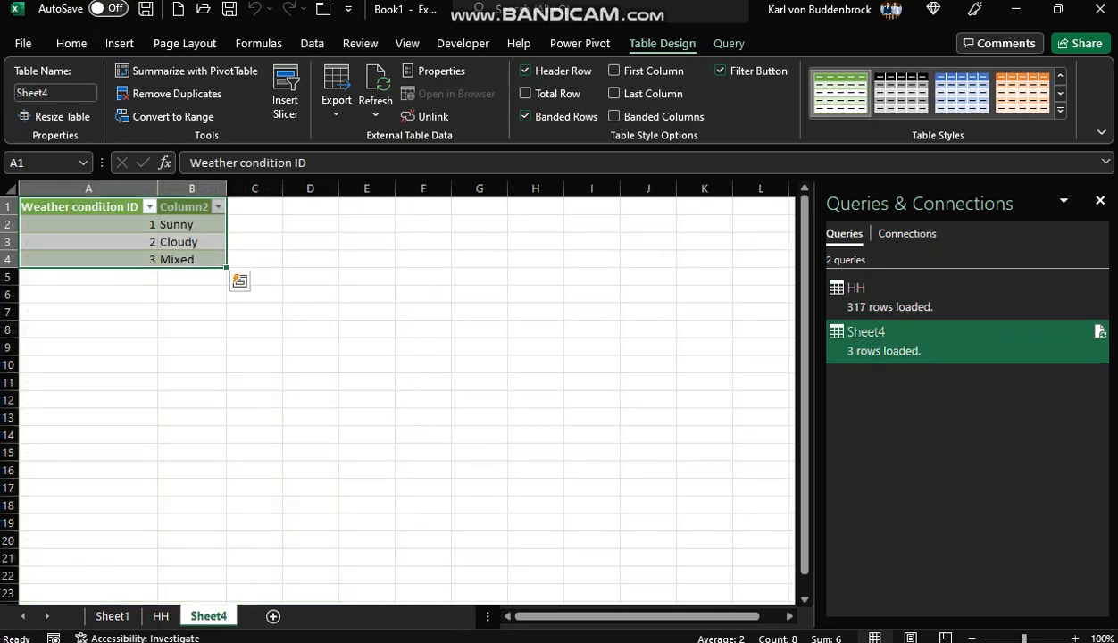
# - Space the HH and Sheet4 tables apart in the Data Model diagram and relate Sheet4's Weather condition ID to HH's Weather Conditions ID
pyautogui.click(159, 616)
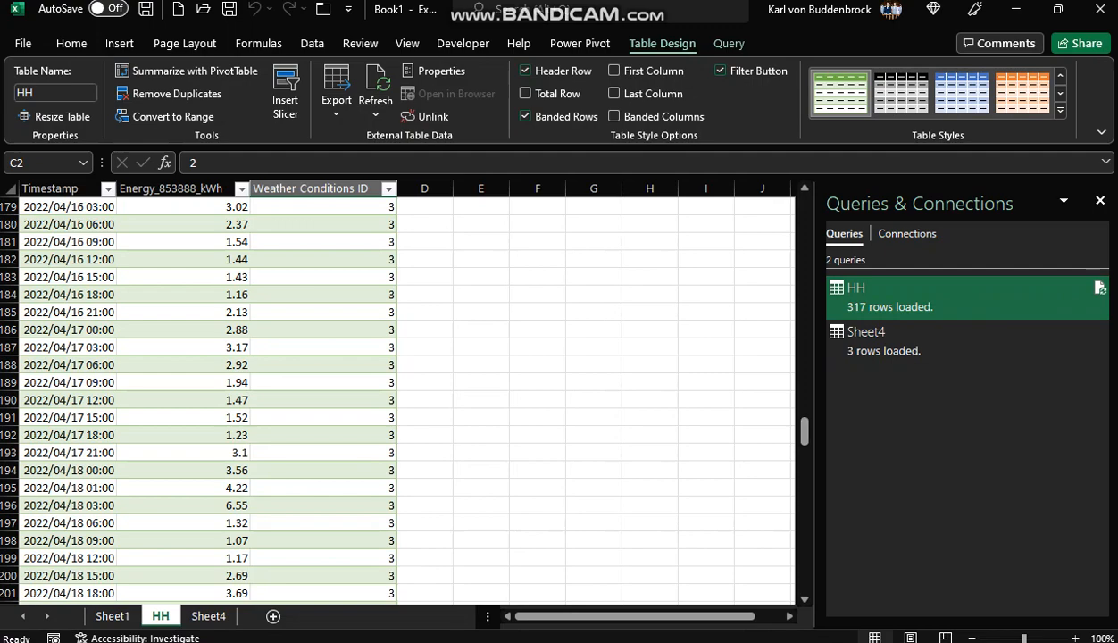
pyautogui.click(580, 43)
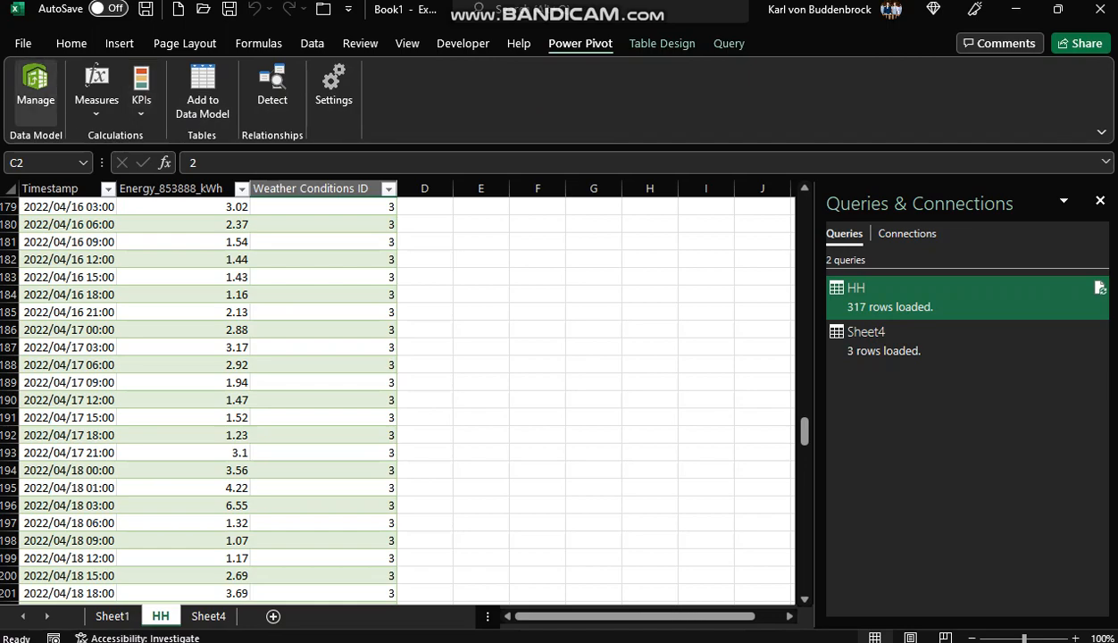
pyautogui.click(35, 84)
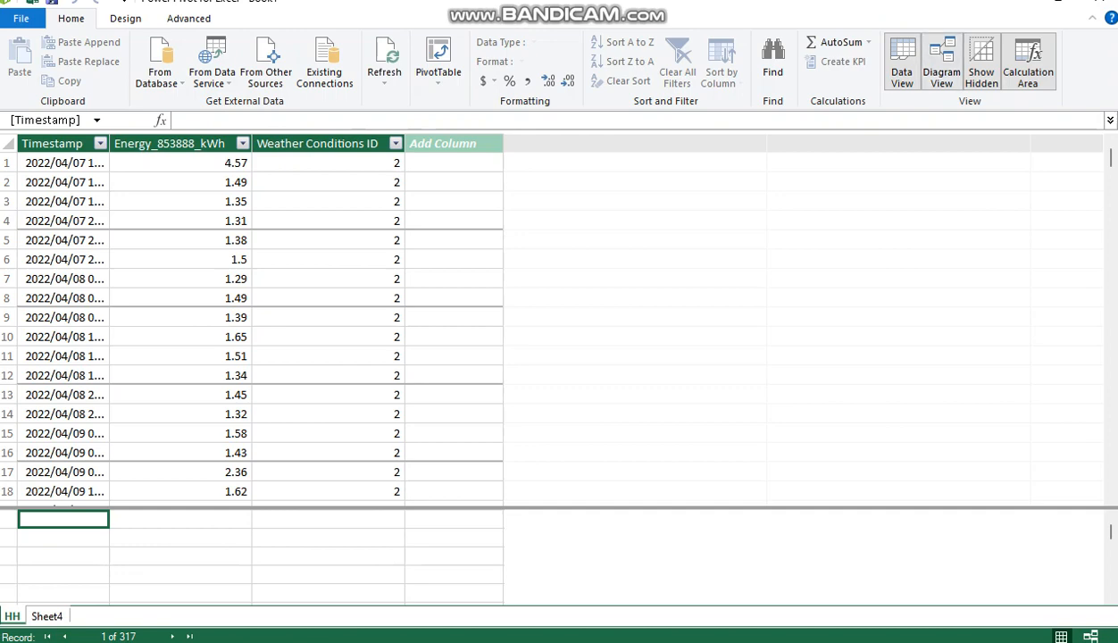
pyautogui.click(941, 62)
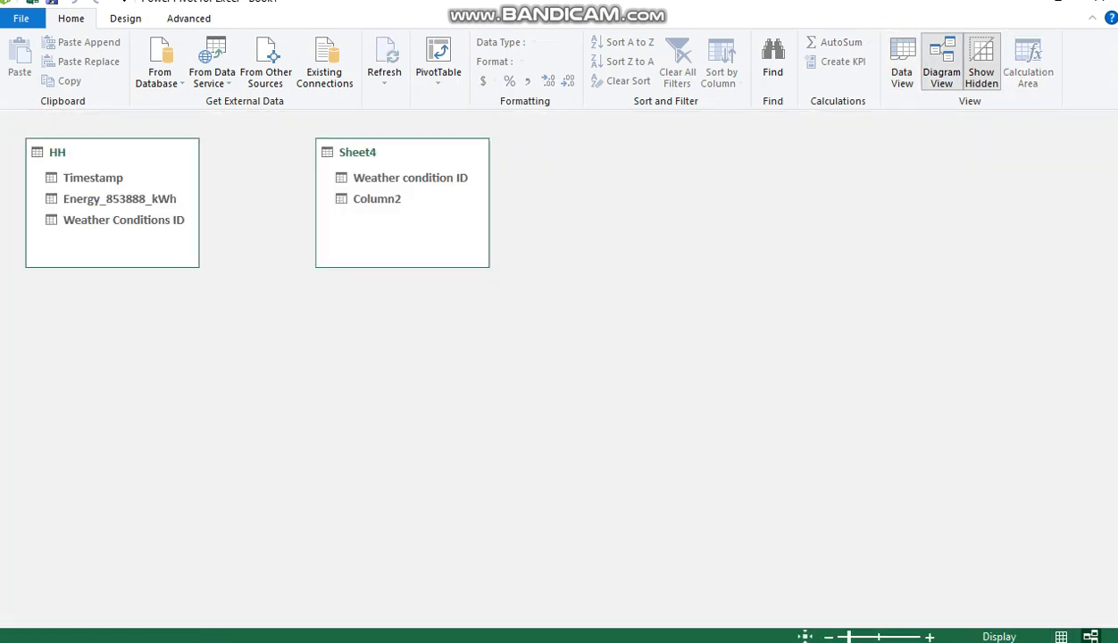
pyautogui.moveTo(402, 152); pyautogui.dragTo(615, 152)
pyautogui.moveTo(98, 153); pyautogui.dragTo(306, 153)
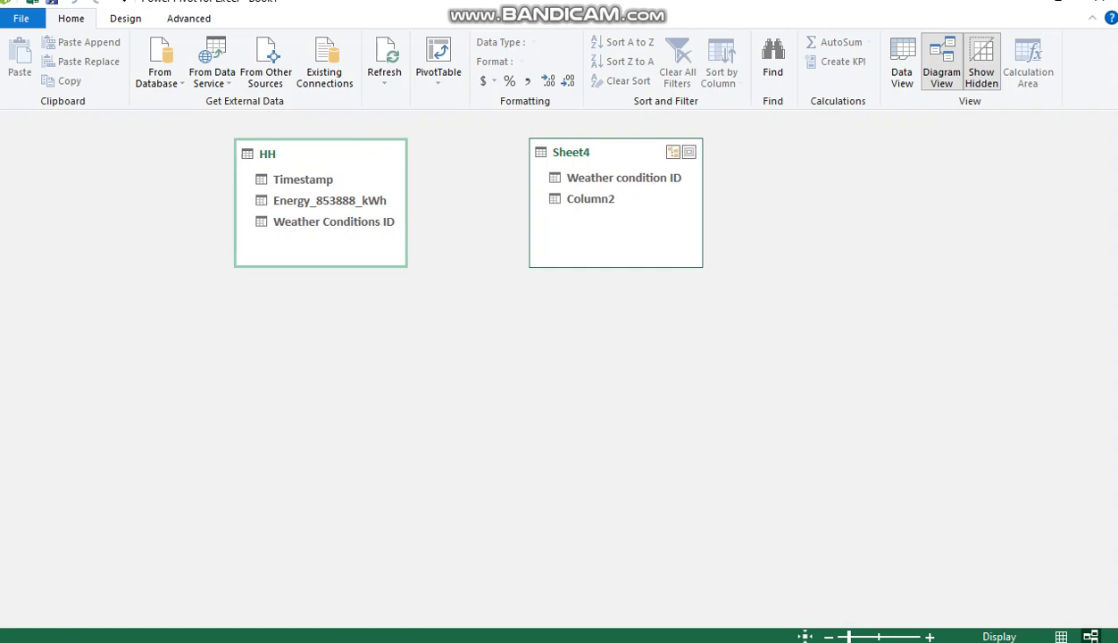
pyautogui.moveTo(616, 178); pyautogui.dragTo(373, 222)
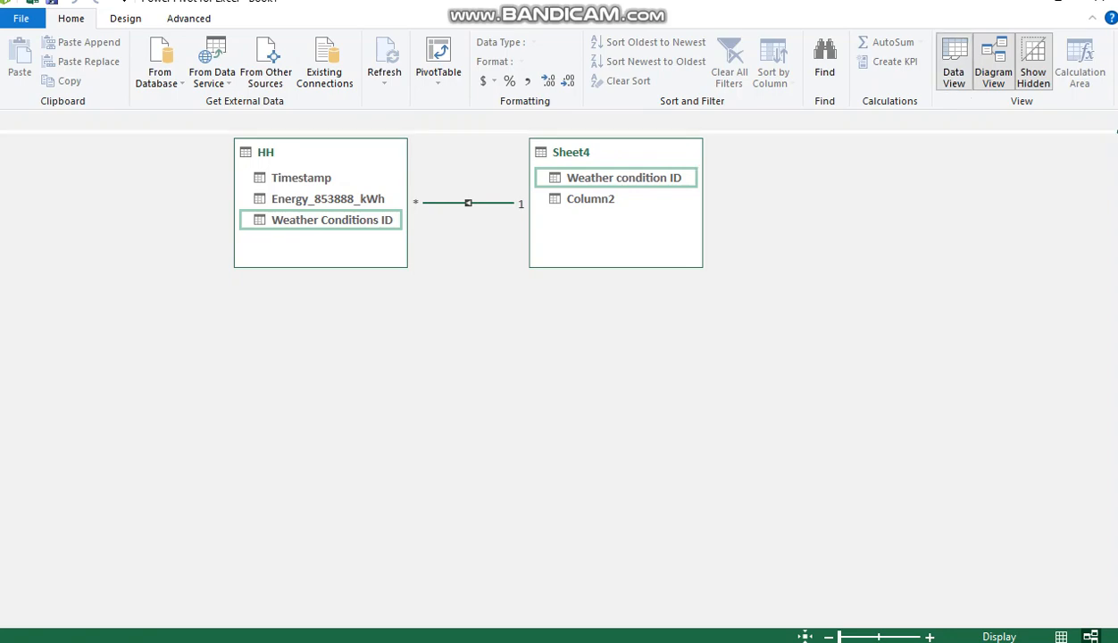
# - Create a PivotTable from the Data Model in a new worksheet
pyautogui.click(953, 63)
pyautogui.click(437, 79)
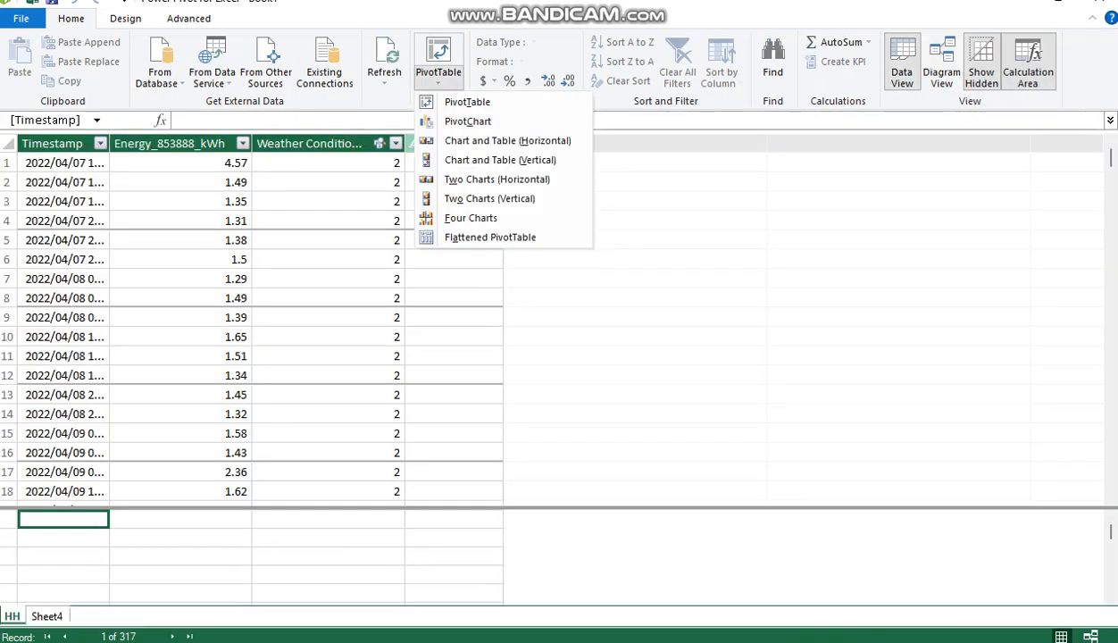
pyautogui.click(467, 102)
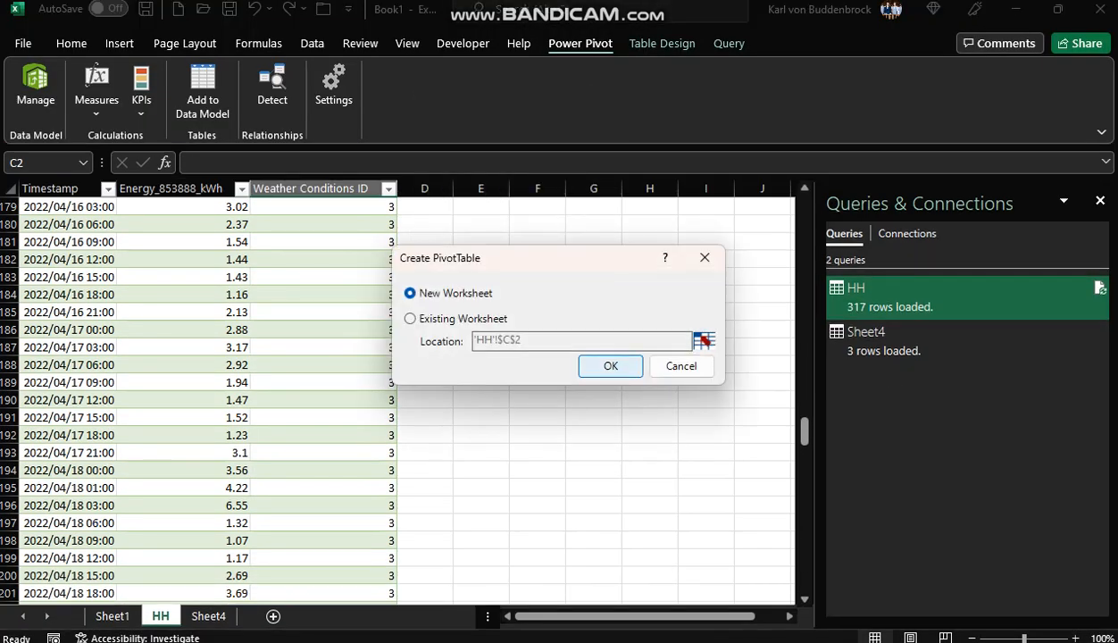
pyautogui.click(611, 366)
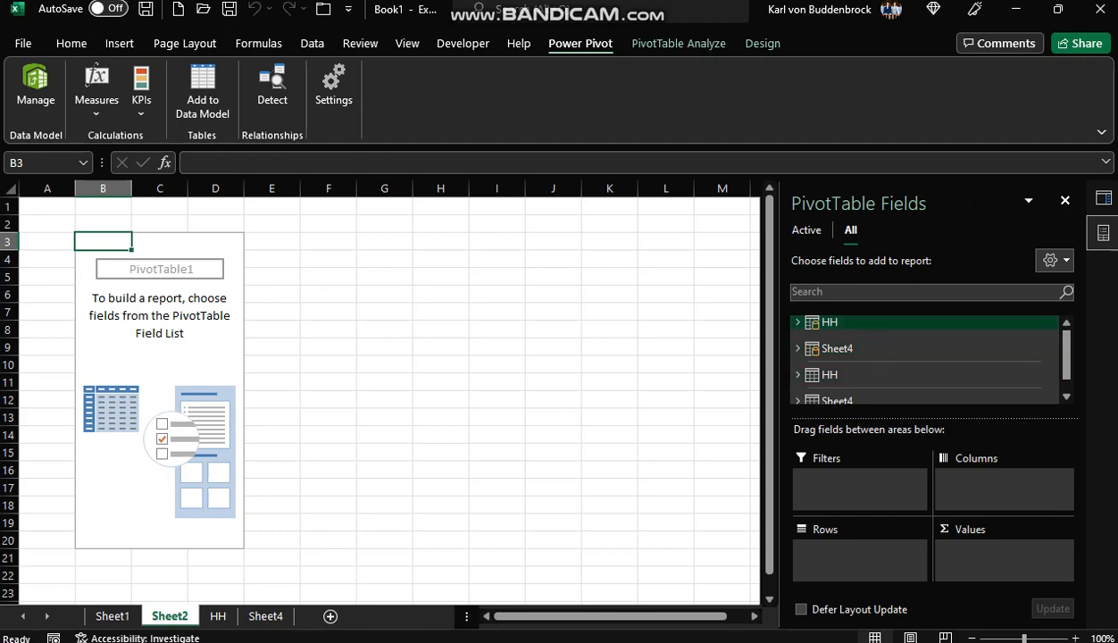
# - Build the PivotTable from the HH table with Timestamp as rows and the sum of Energy_853888_kWh as values
pyautogui.click(798, 322)
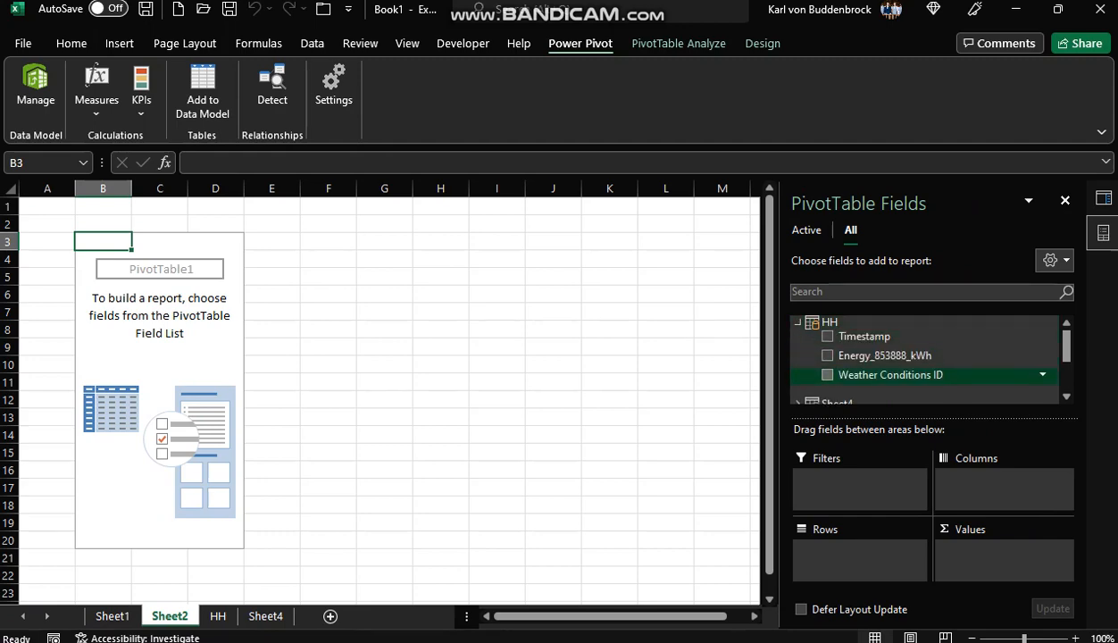
pyautogui.scroll(-3, 924, 357)
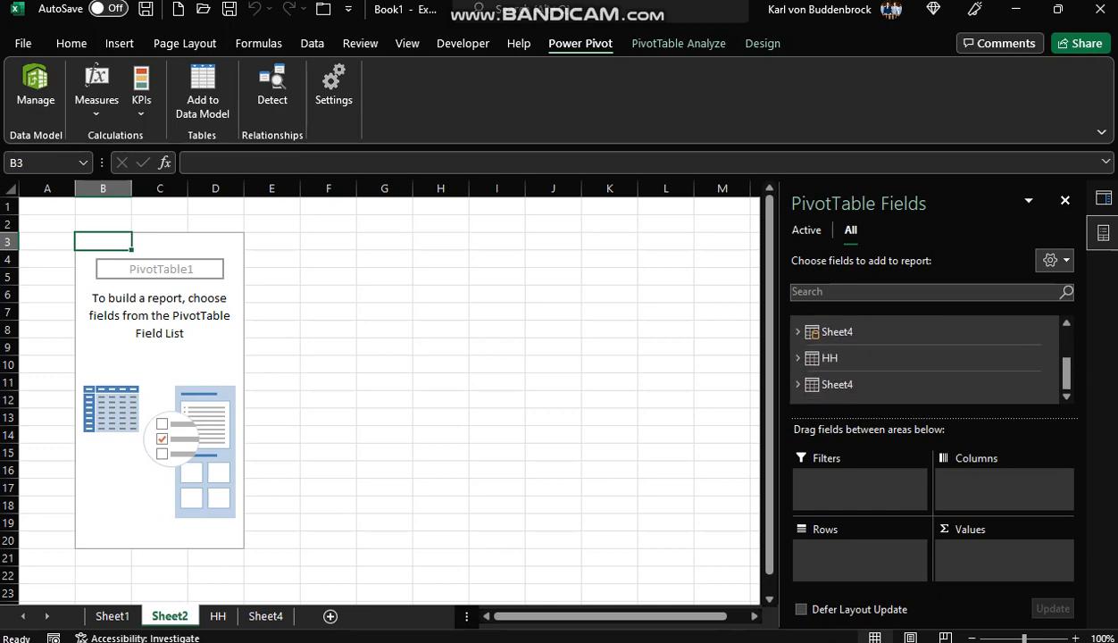
pyautogui.scroll(2, 924, 357)
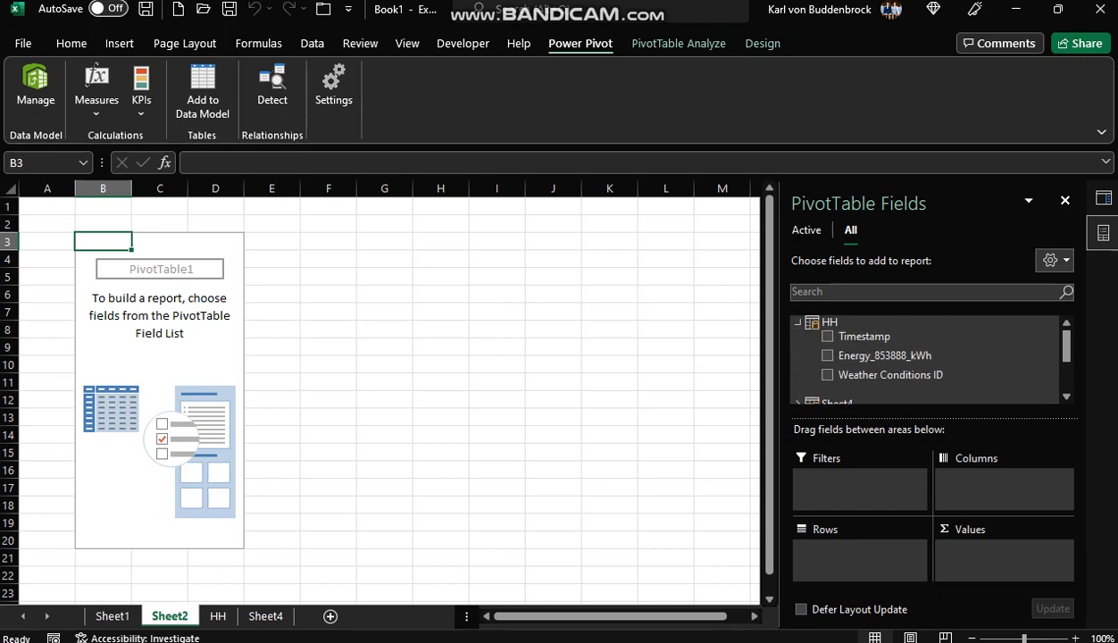
pyautogui.moveTo(863, 337); pyautogui.dragTo(859, 560)
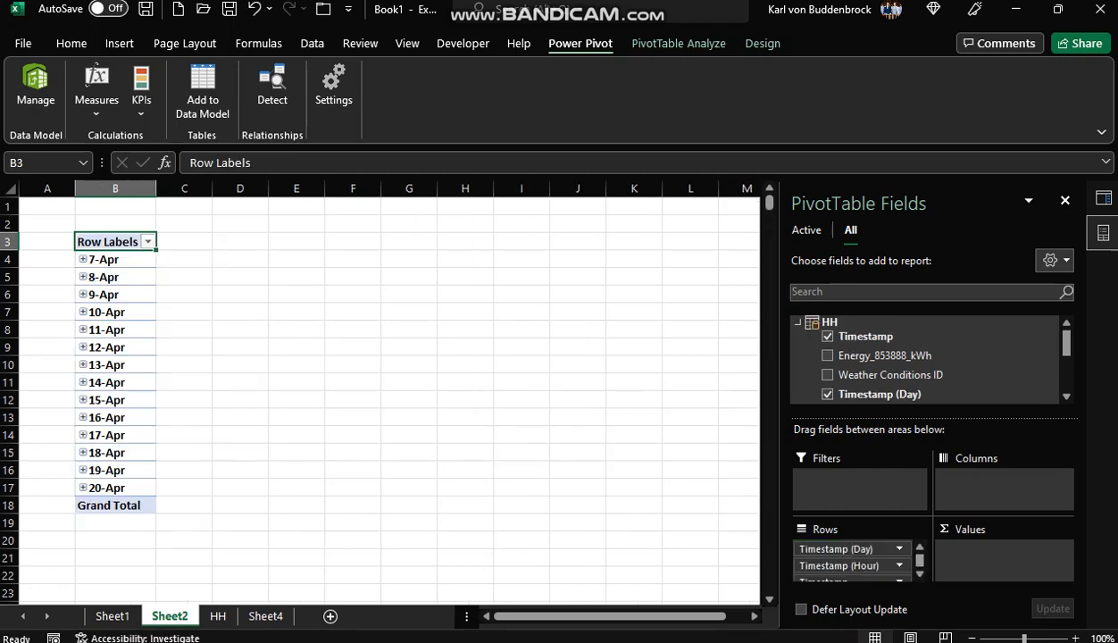
pyautogui.click(920, 574)
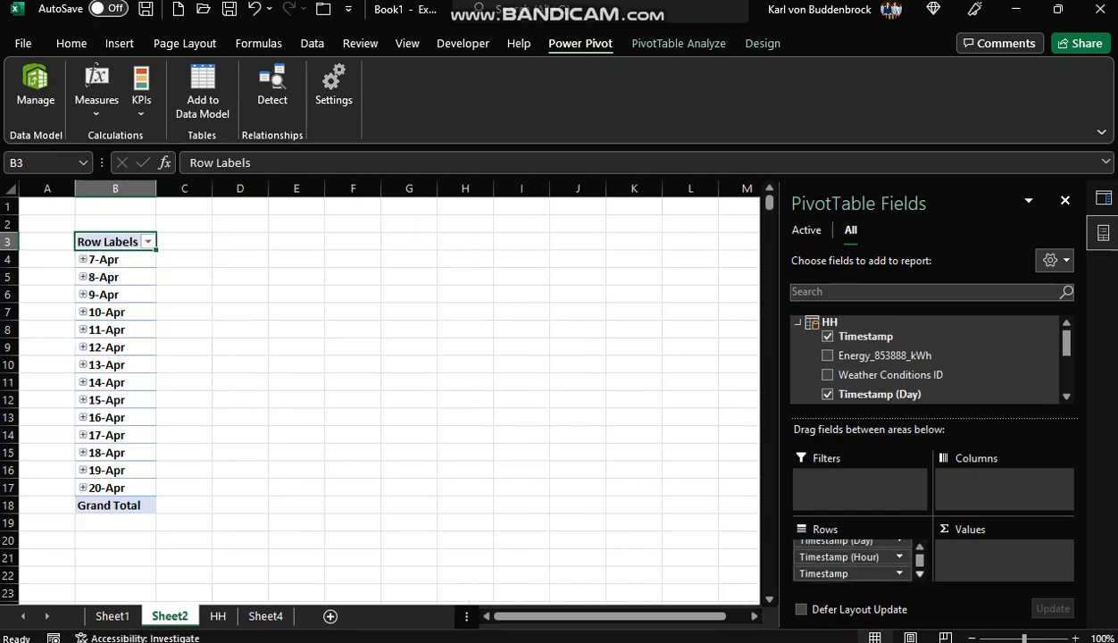
pyautogui.click(920, 546)
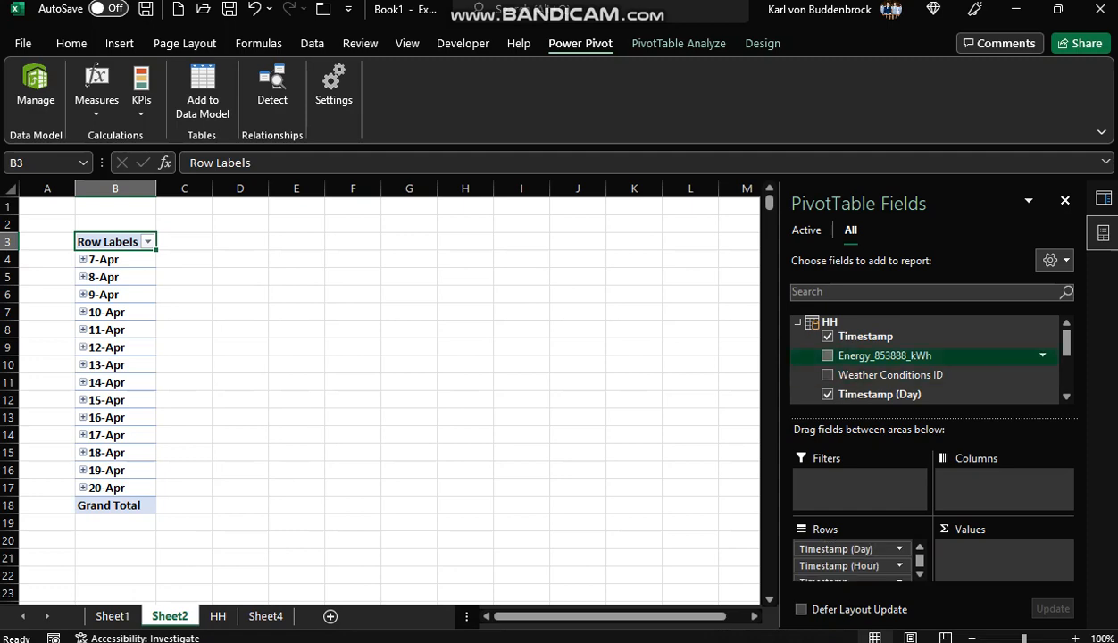
pyautogui.moveTo(884, 356); pyautogui.dragTo(1002, 554)
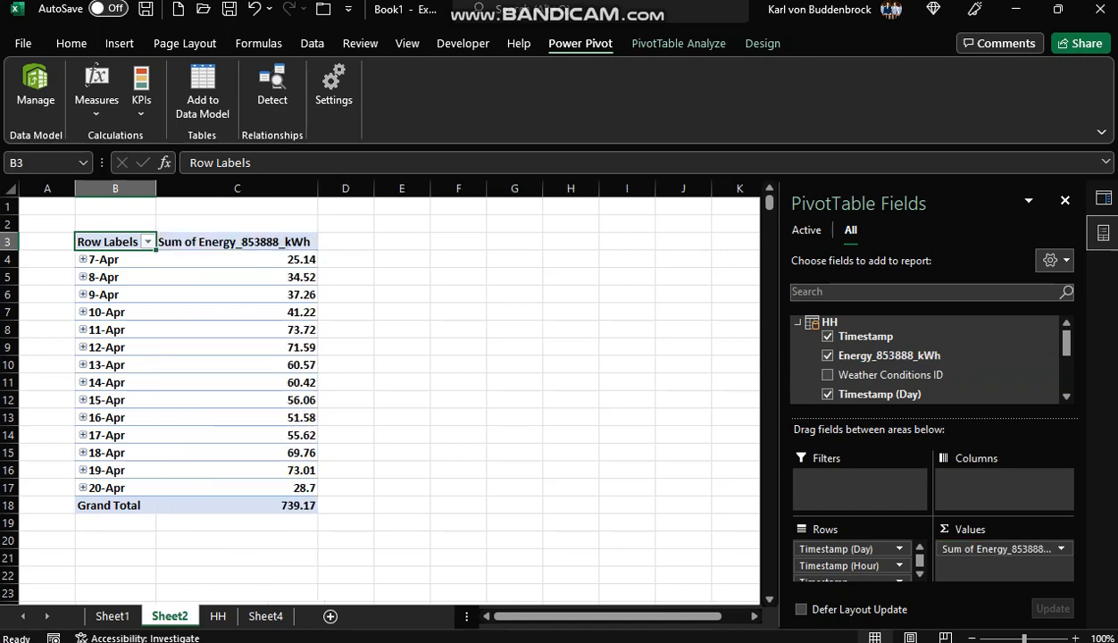
# - Check the 7-Apr hourly breakdown and collapse it again, and close the PivotTable Fields and Queries & Connections panes
pyautogui.click(83, 259)
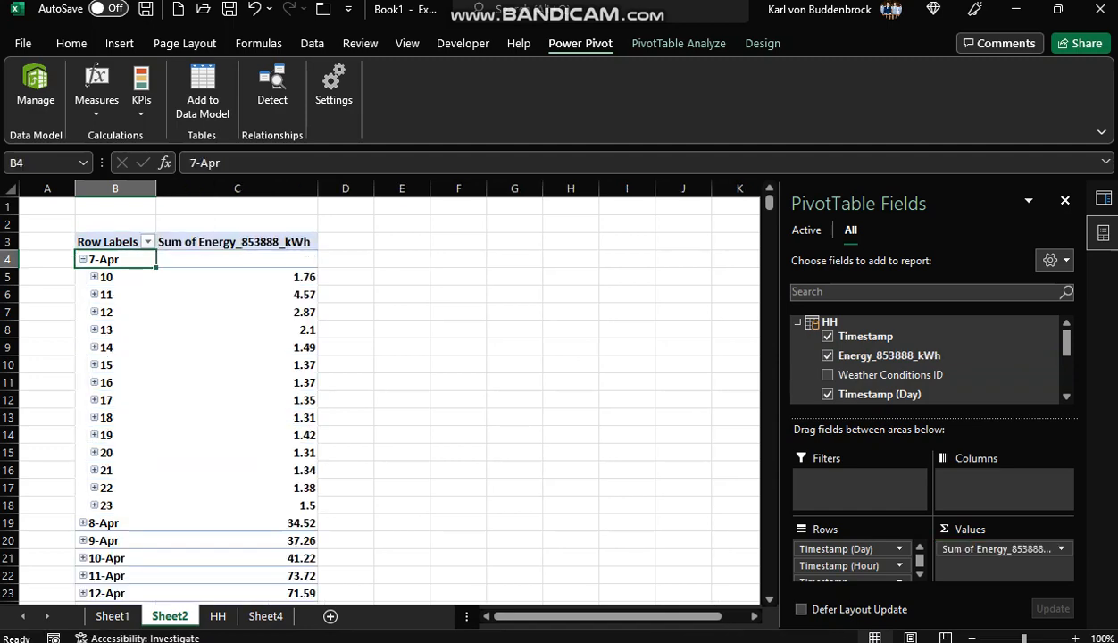
pyautogui.click(83, 259)
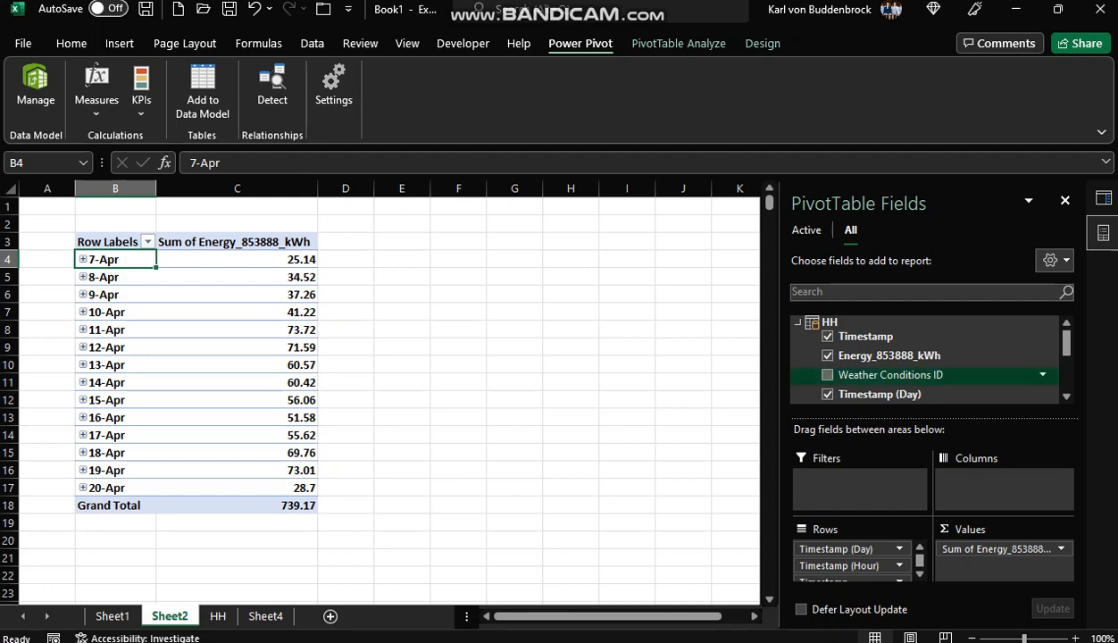
pyautogui.click(1065, 200)
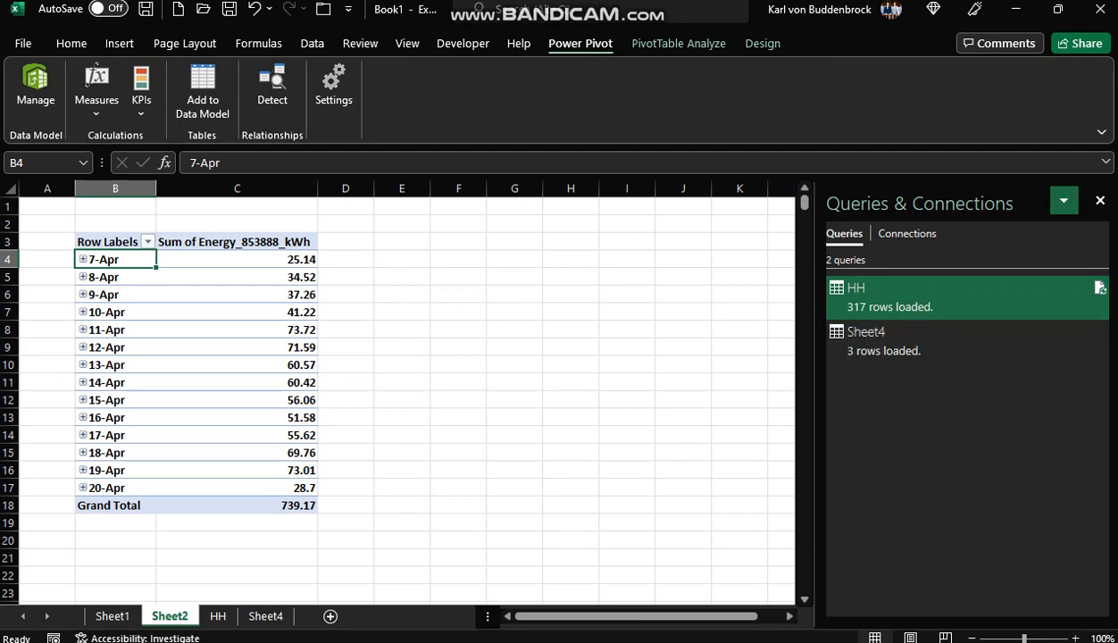
pyautogui.click(1100, 200)
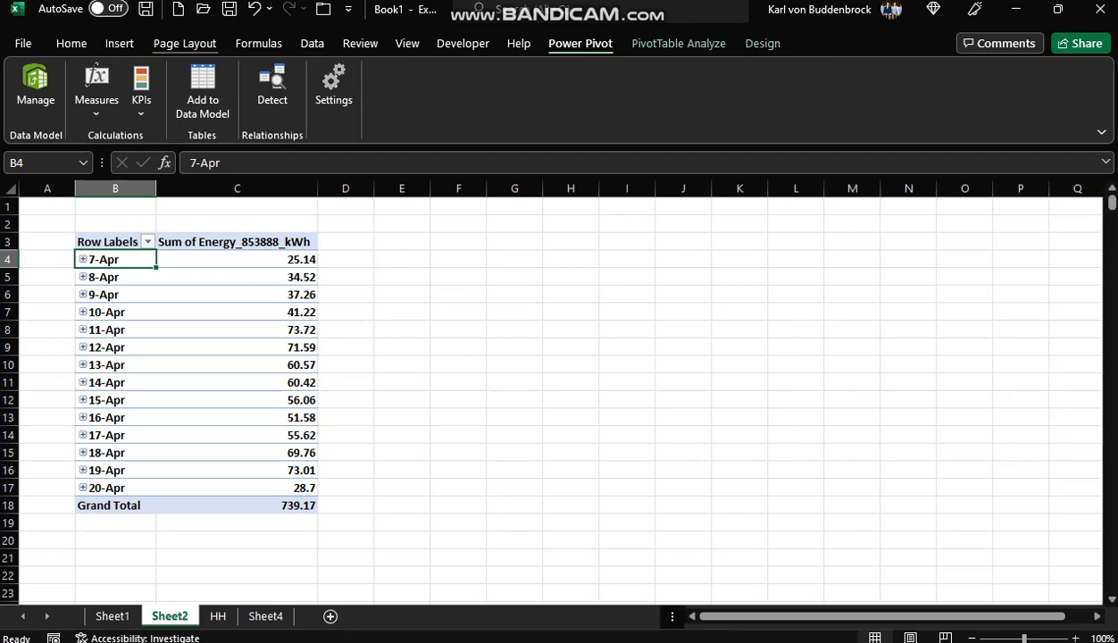
# - Try a slicer on the active HH table's Weather Conditions ID field and delete it
pyautogui.click(119, 42)
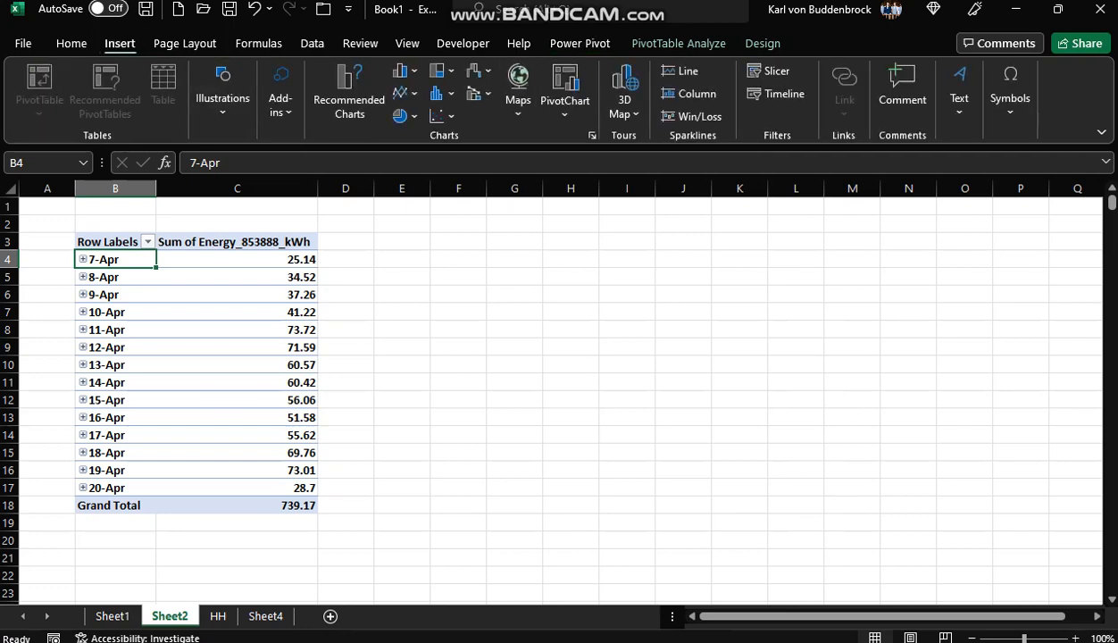
pyautogui.click(766, 71)
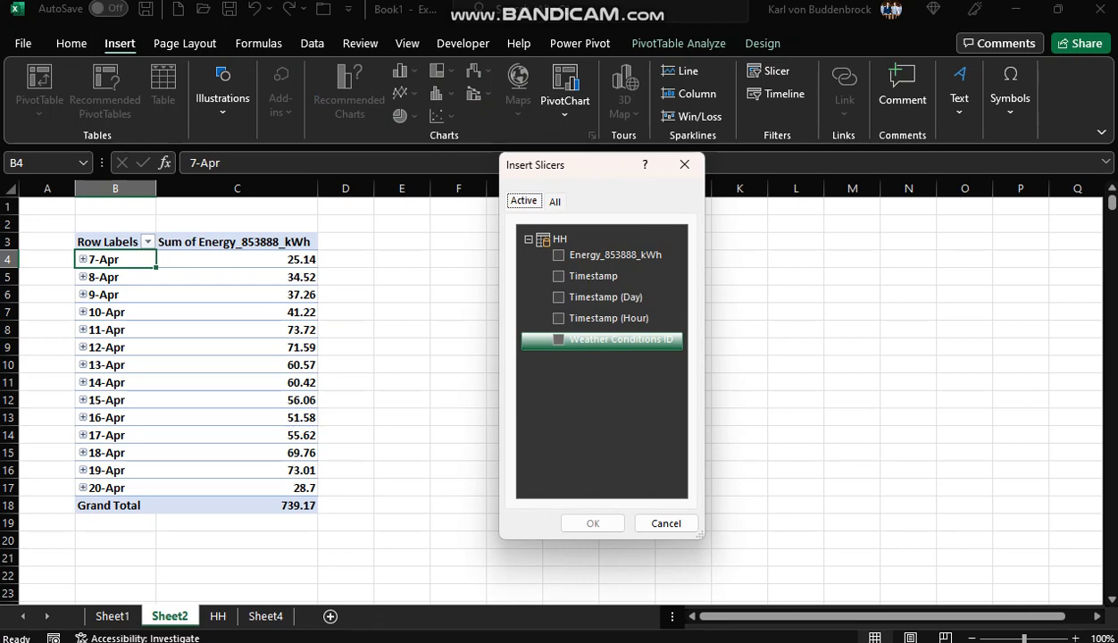
pyautogui.click(616, 340)
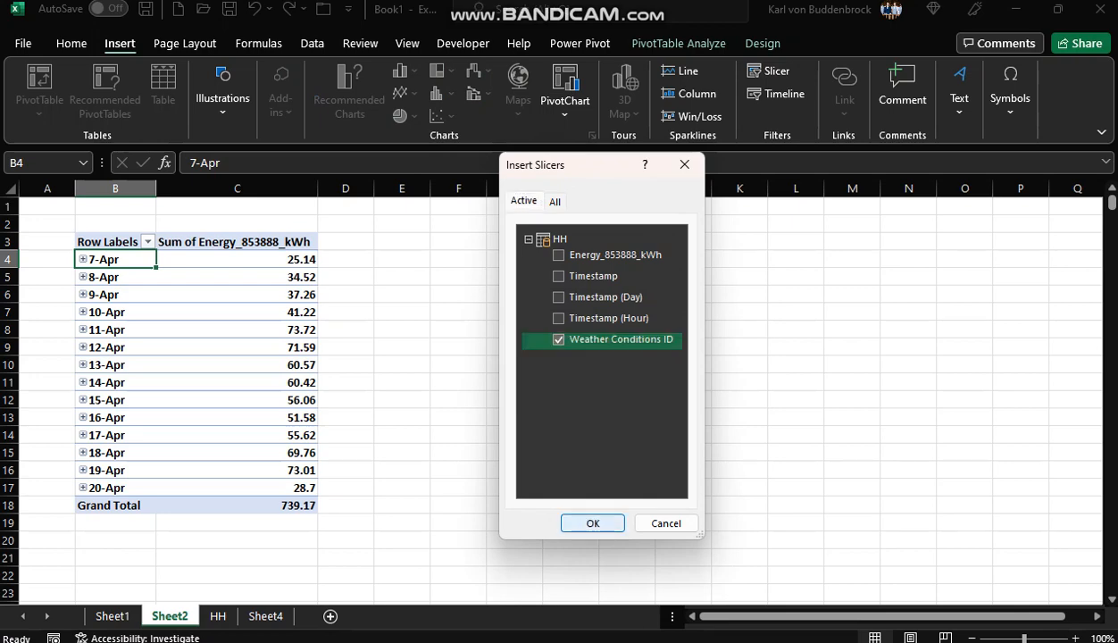
pyautogui.click(592, 523)
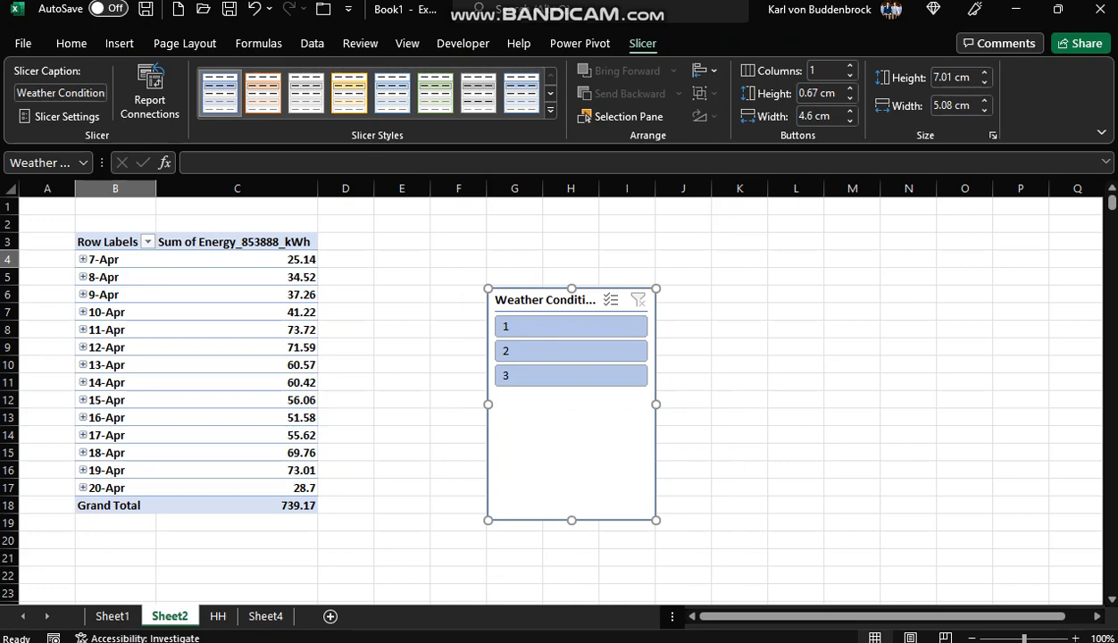
pyautogui.press('Delete')
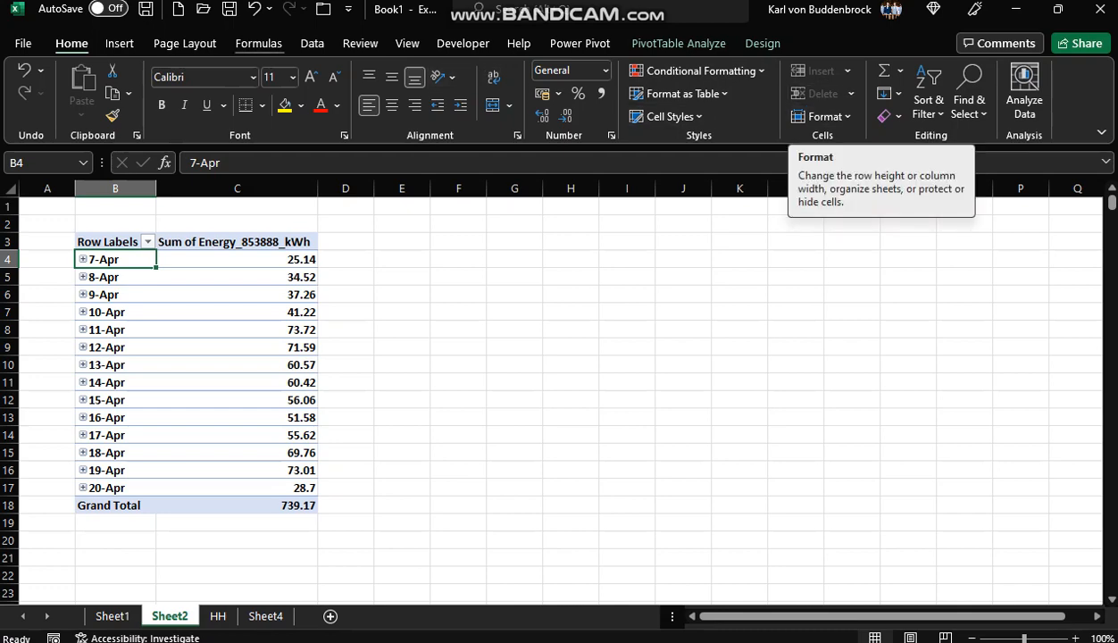
# - Try a slicer on the Weather condition ID field of Sheet4 from the list of all tables and delete it
pyautogui.click(119, 43)
pyautogui.click(770, 70)
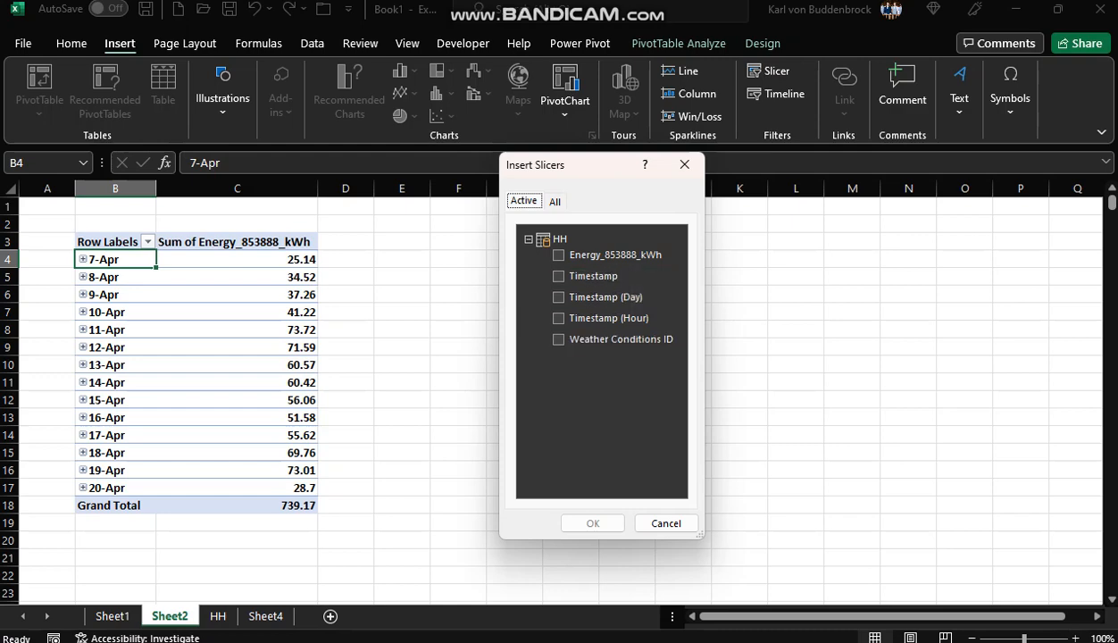
pyautogui.click(554, 202)
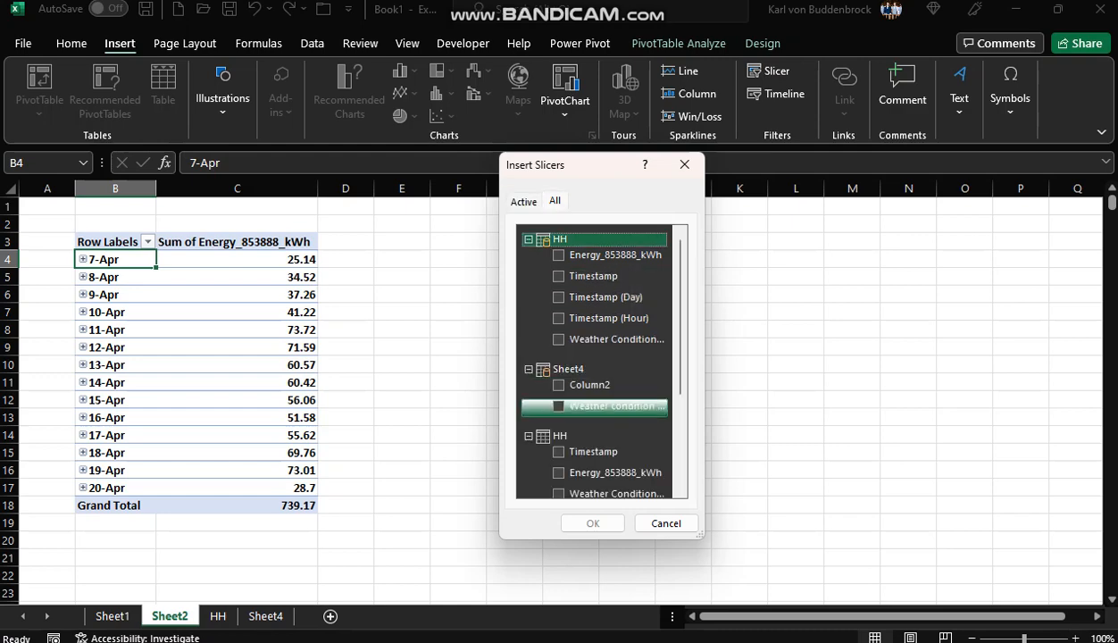
pyautogui.click(560, 406)
pyautogui.click(592, 524)
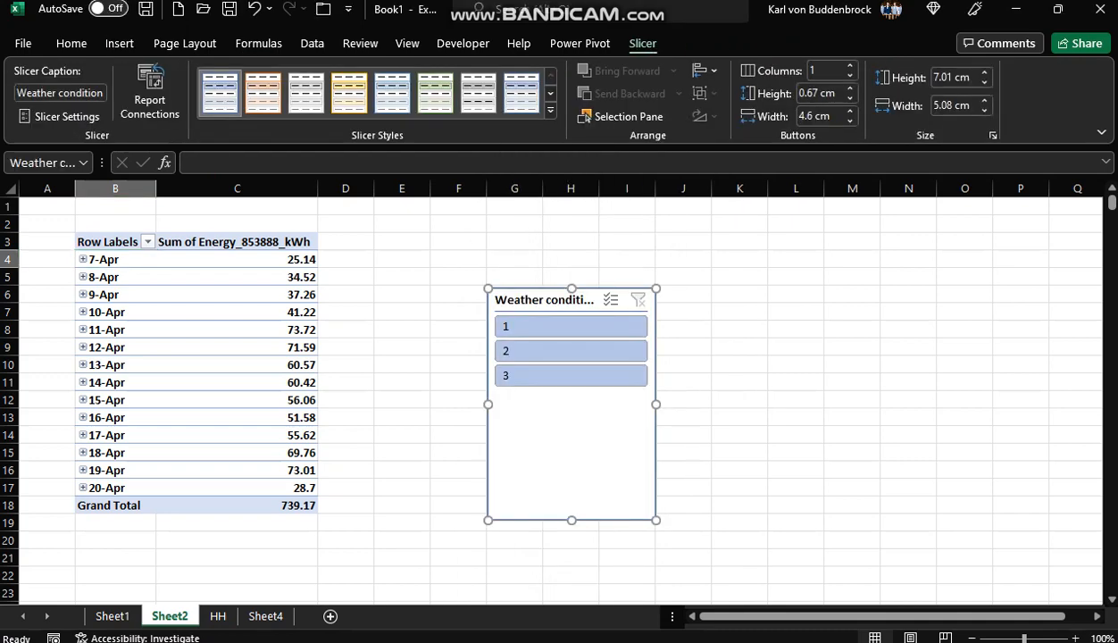
pyautogui.press('Delete')
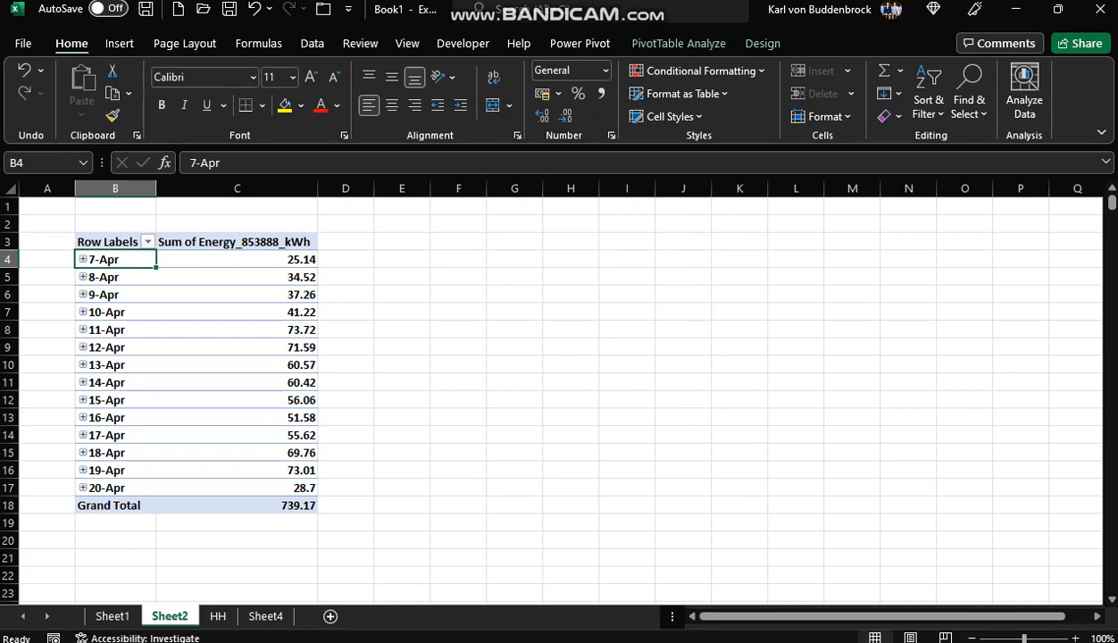
# - Insert a slicer for the HH Data Model table's Weather Conditions ID field and filter the PivotTable to condition 1
pyautogui.click(119, 43)
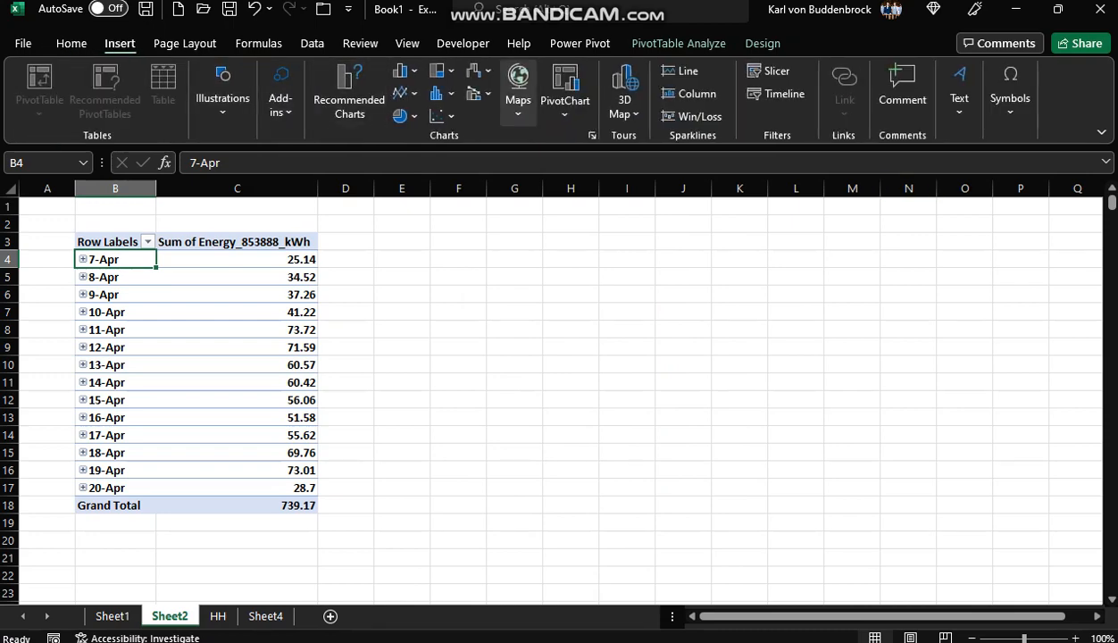
pyautogui.click(769, 71)
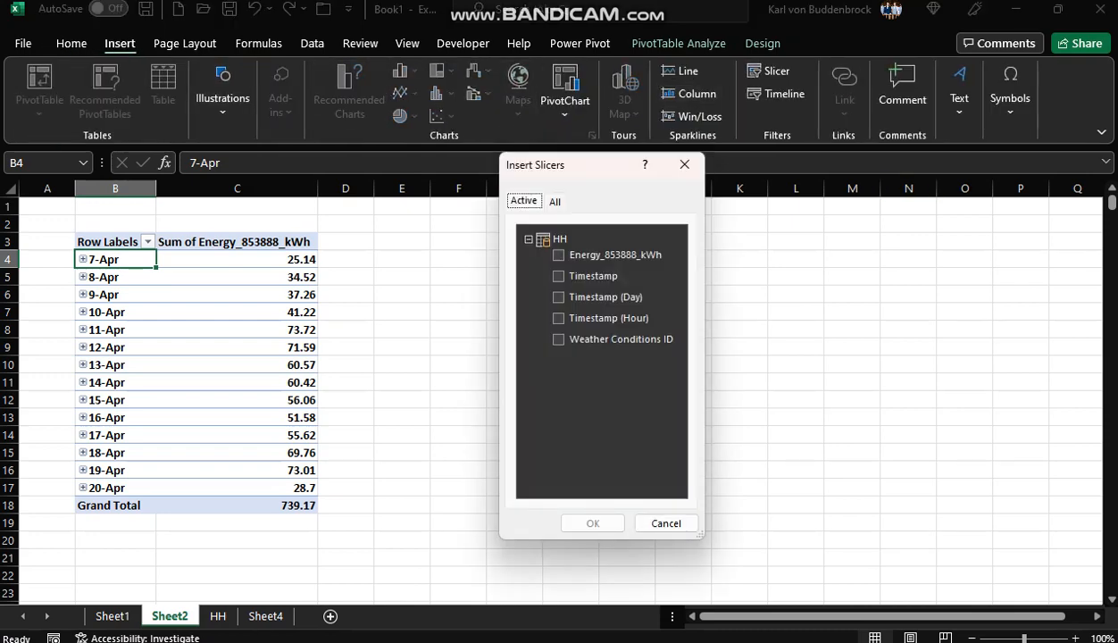
pyautogui.click(555, 202)
pyautogui.click(560, 239)
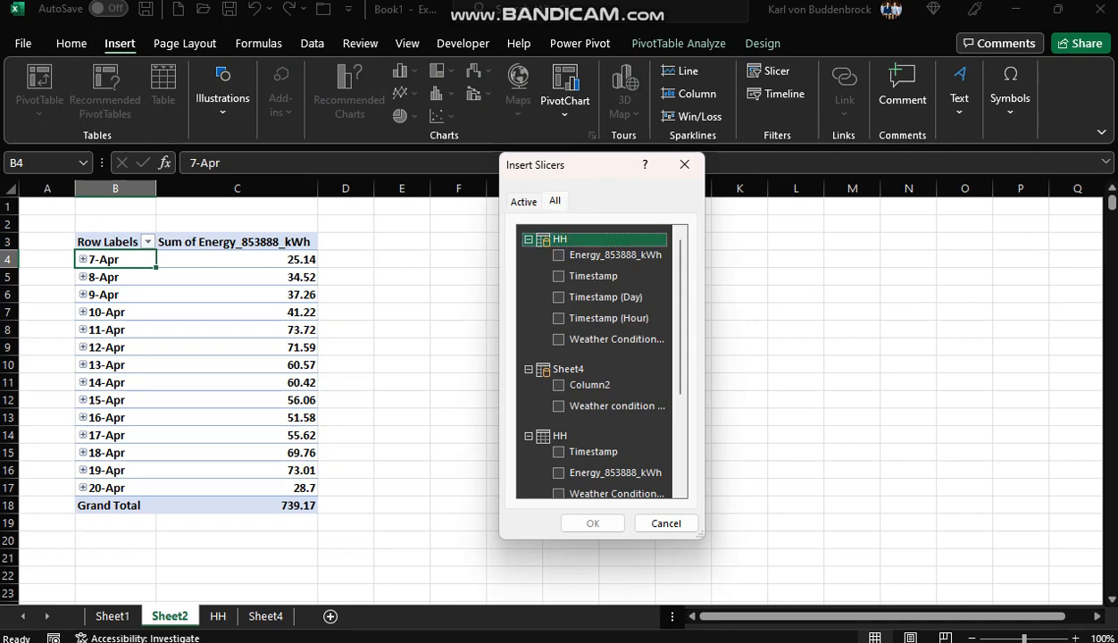
pyautogui.click(559, 340)
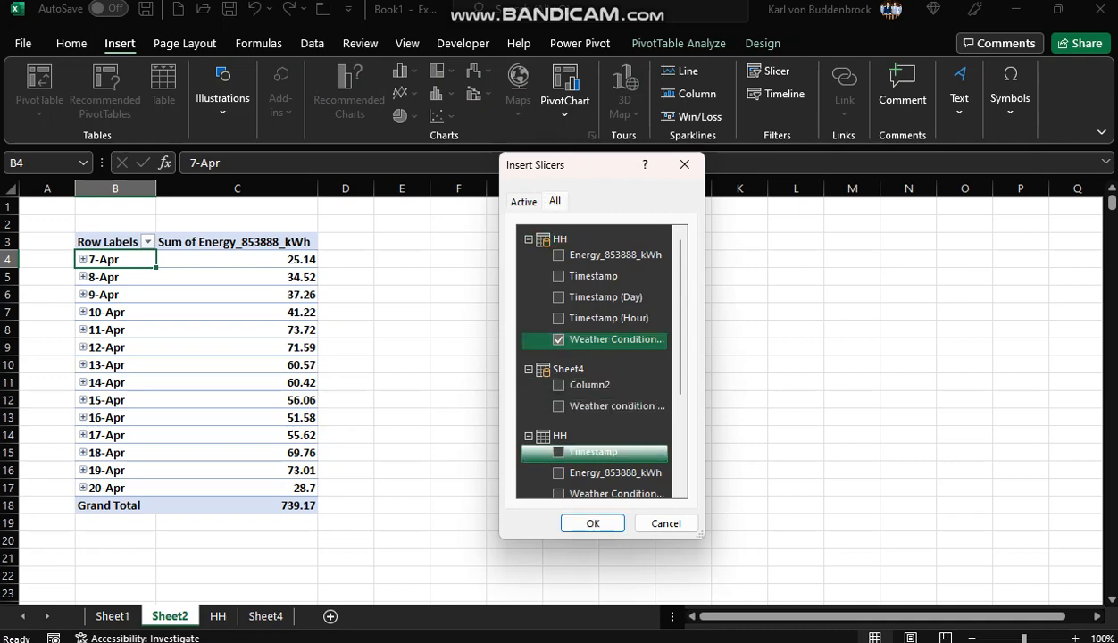
pyautogui.press('Return')
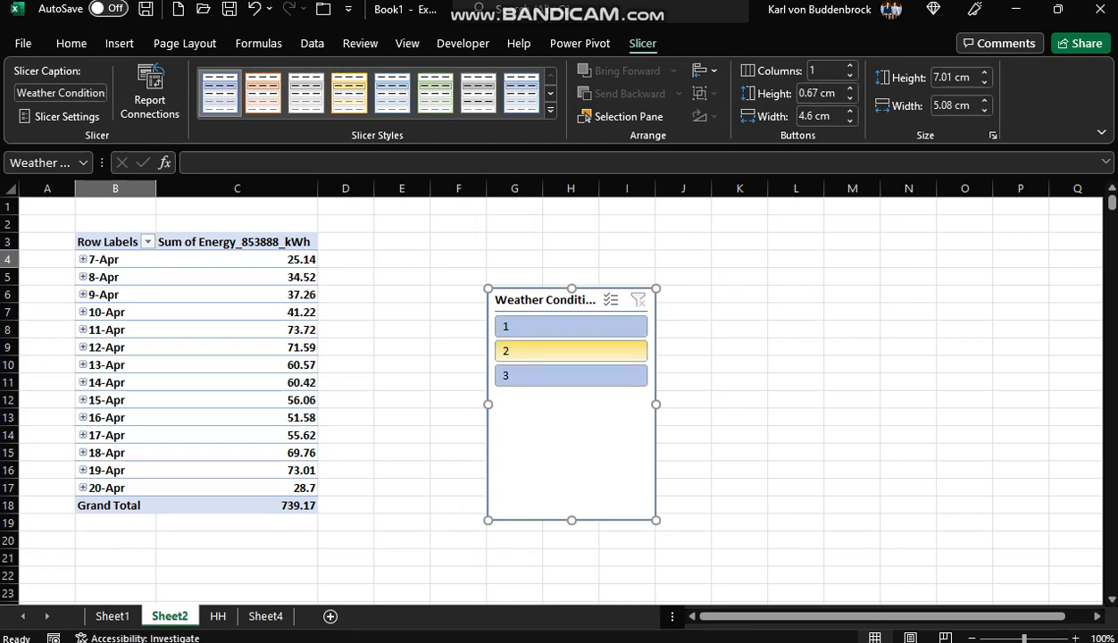
pyautogui.click(571, 327)
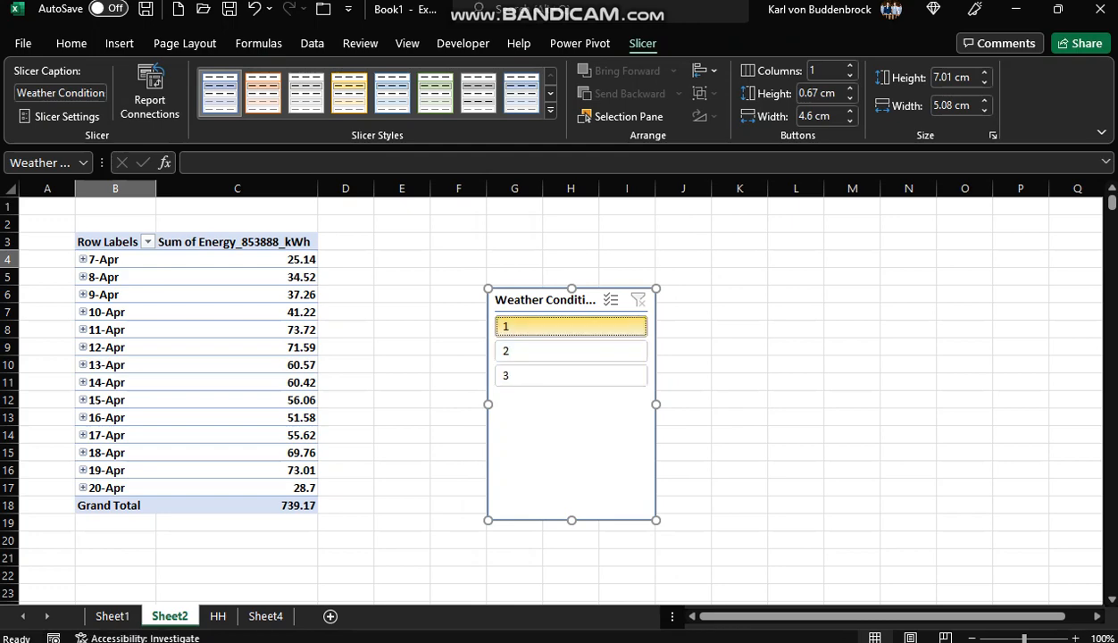
# - Try condition 2 in the Weather Conditions ID slicer, then clear its filter and delete the slicer
pyautogui.click(570, 351)
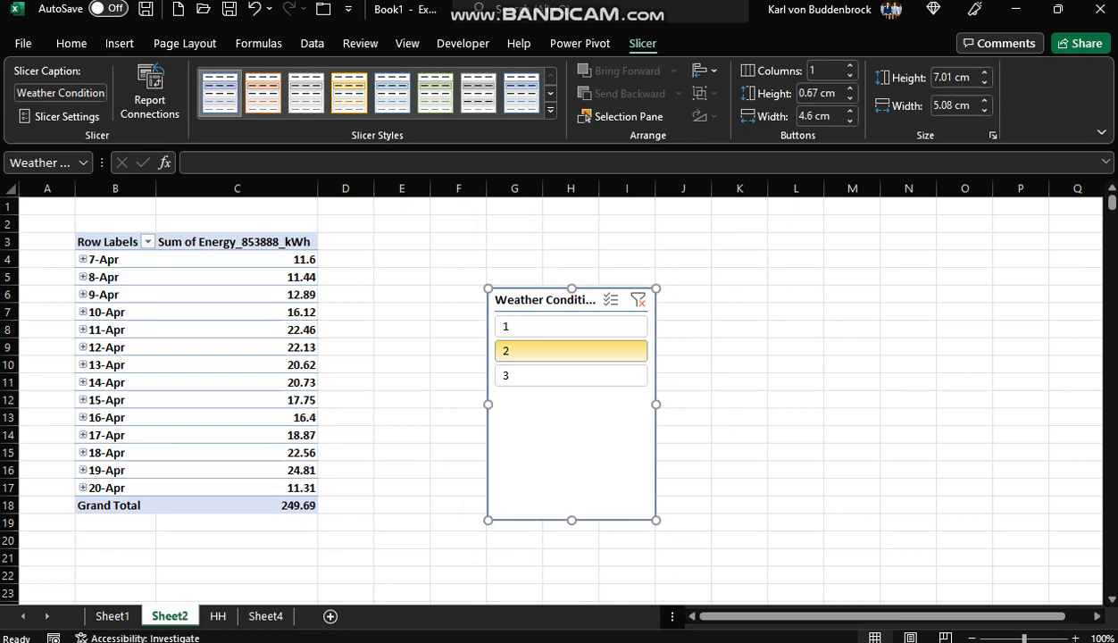
pyautogui.click(637, 299)
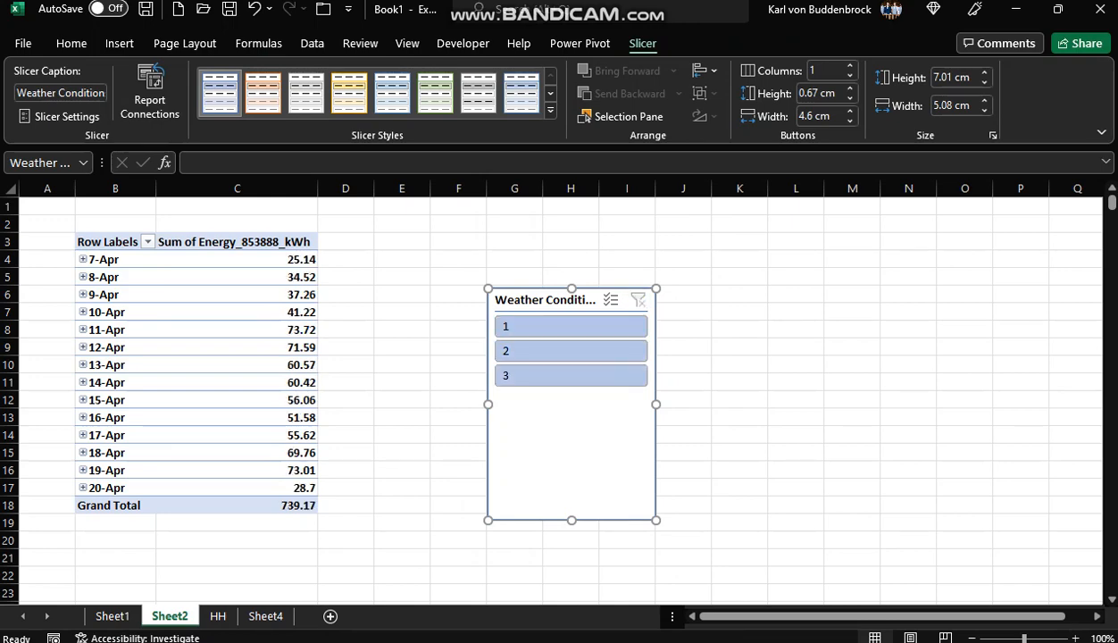
pyautogui.press('Delete')
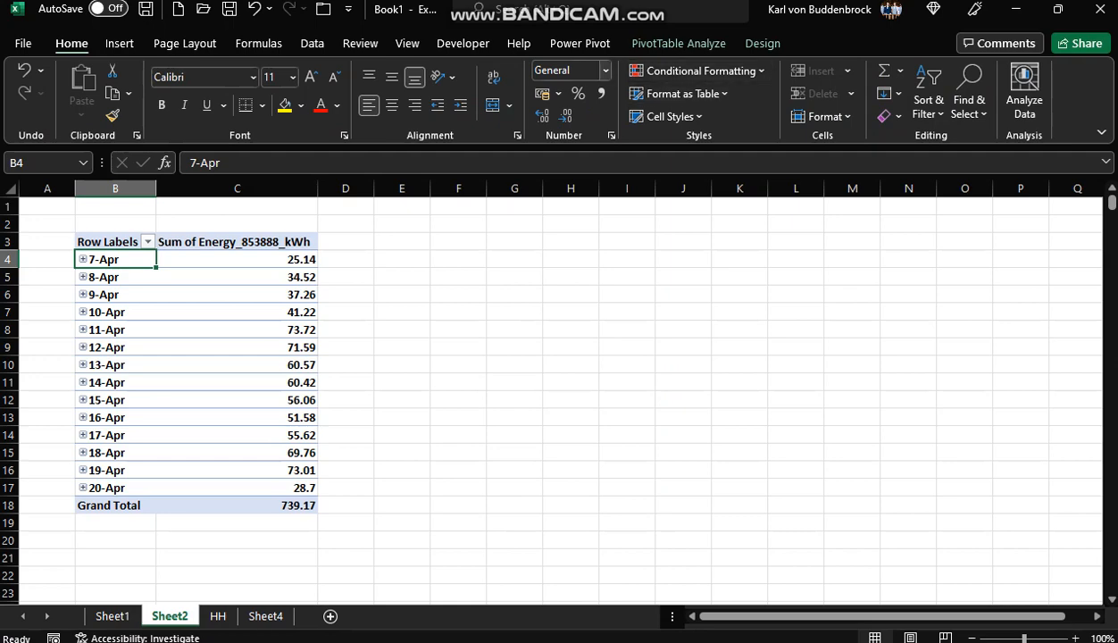
# - Insert a slicer for Sheet4's Column2 from the list of all tables and shorten it to about 3.8 cm high
pyautogui.click(119, 43)
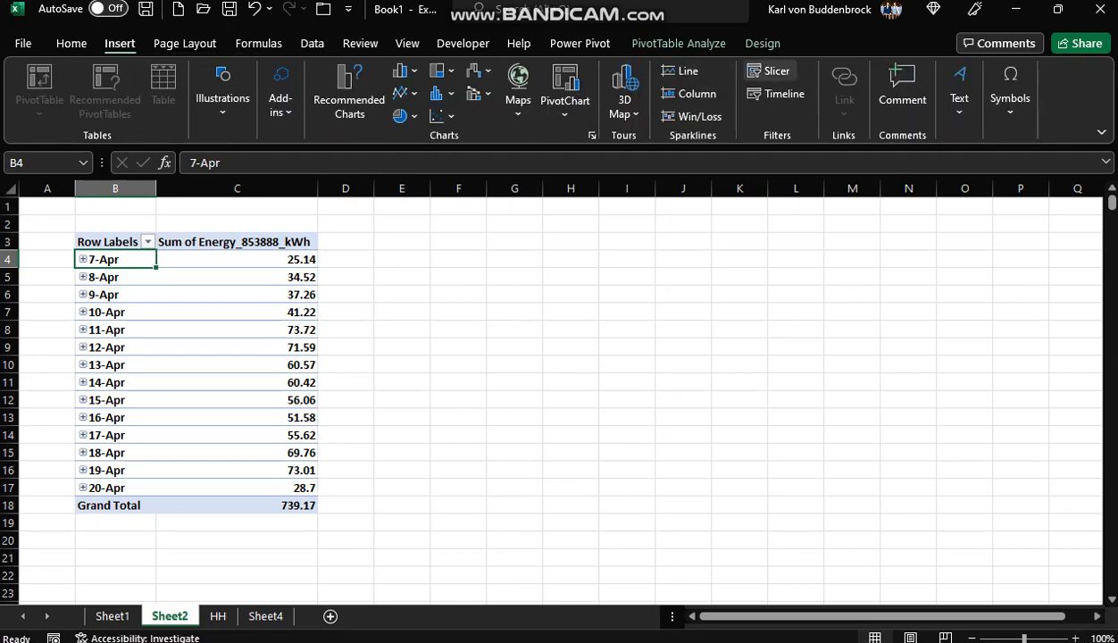
pyautogui.click(770, 71)
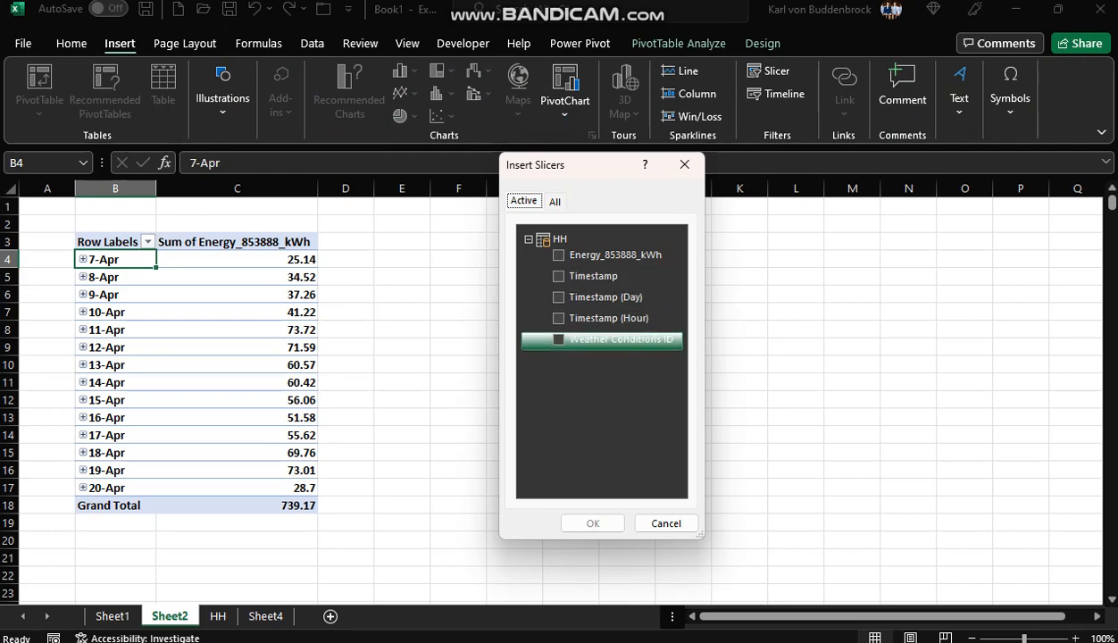
pyautogui.click(554, 201)
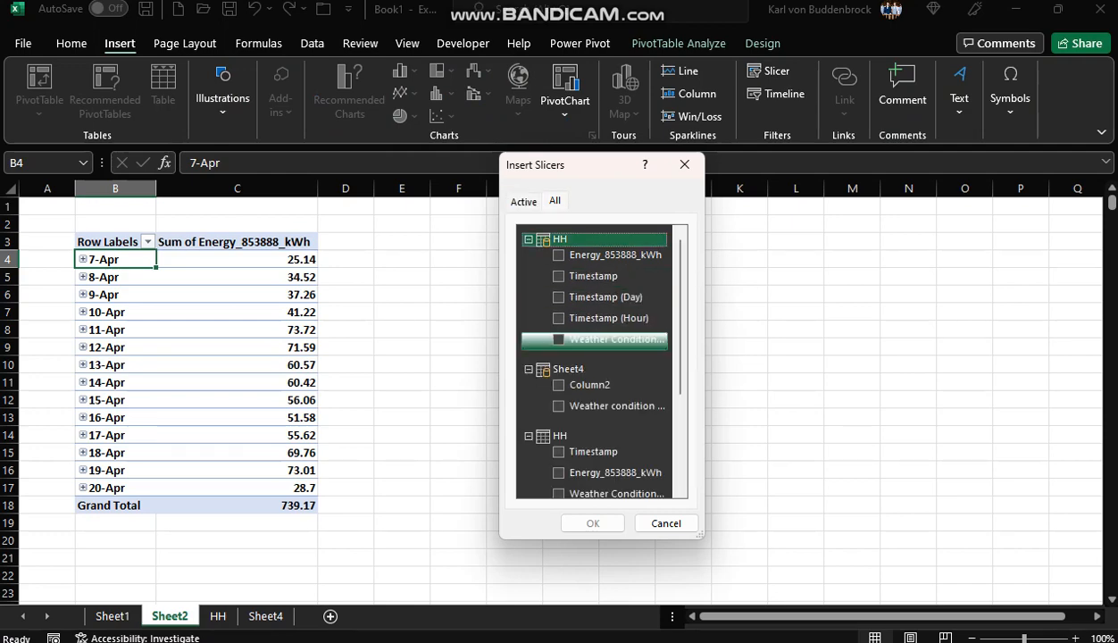
pyautogui.click(559, 385)
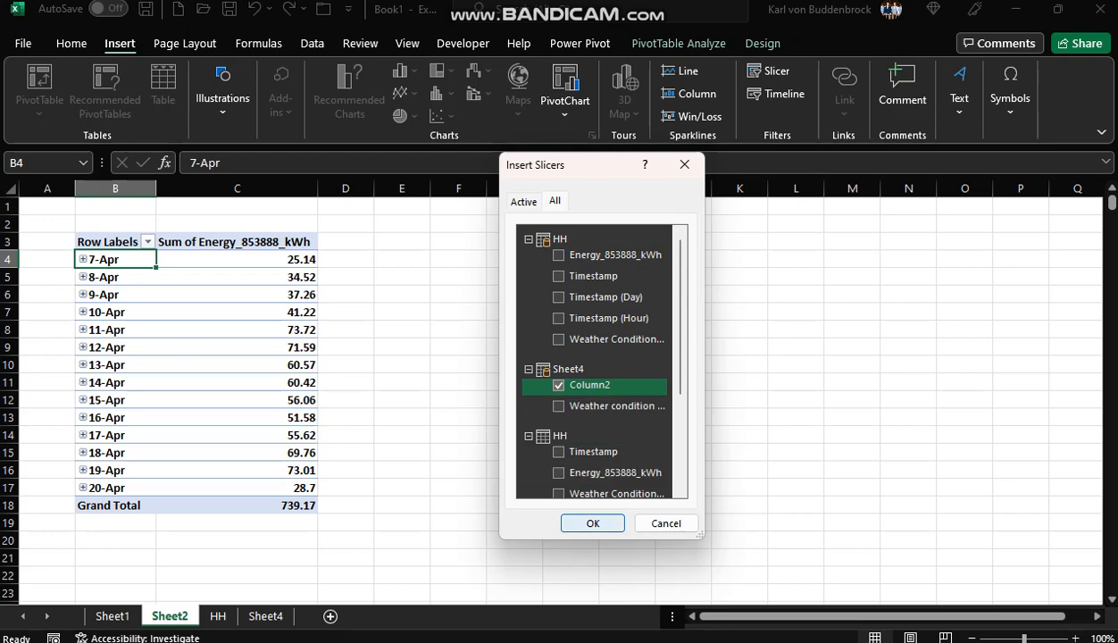
pyautogui.press('Return')
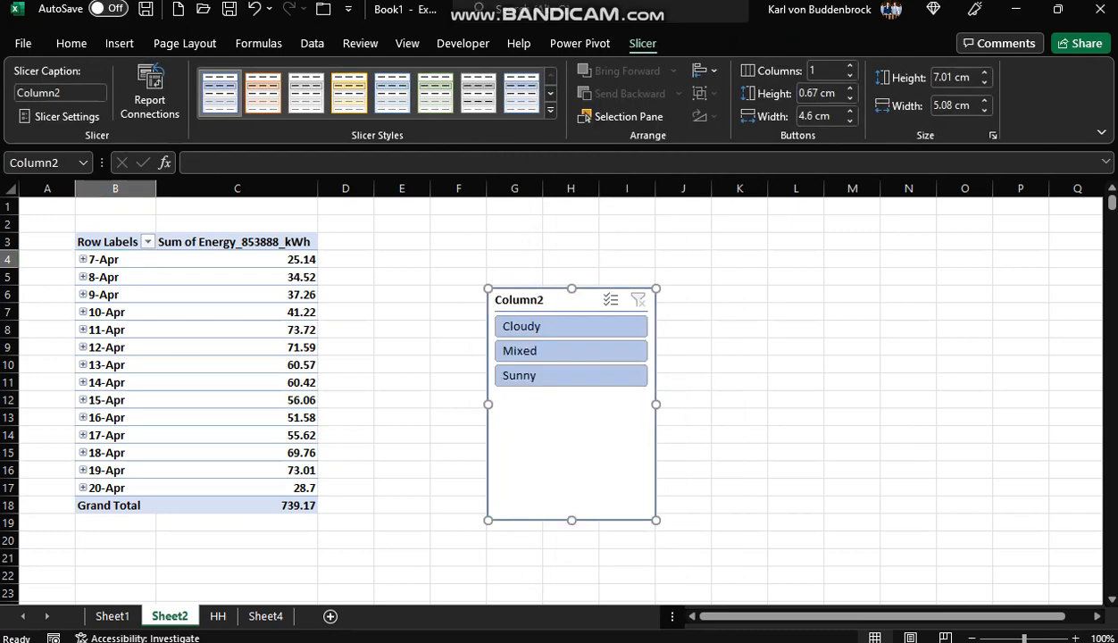
pyautogui.moveTo(572, 520); pyautogui.dragTo(571, 415)
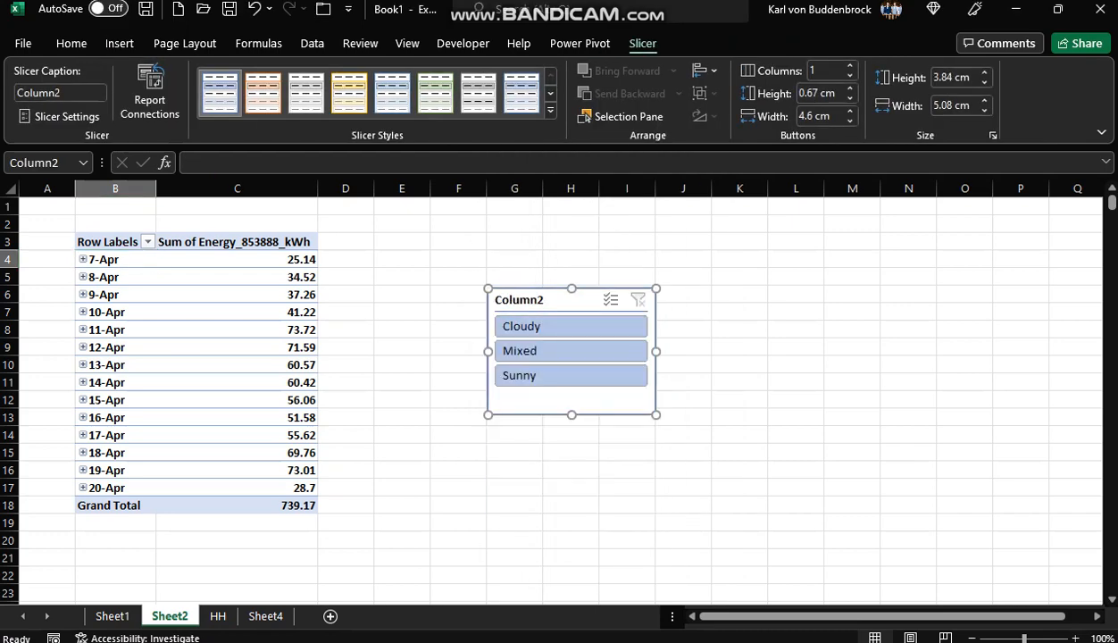
# - Insert a Line chart based on the PivotTable's daily energy sums
pyautogui.click(234, 312)
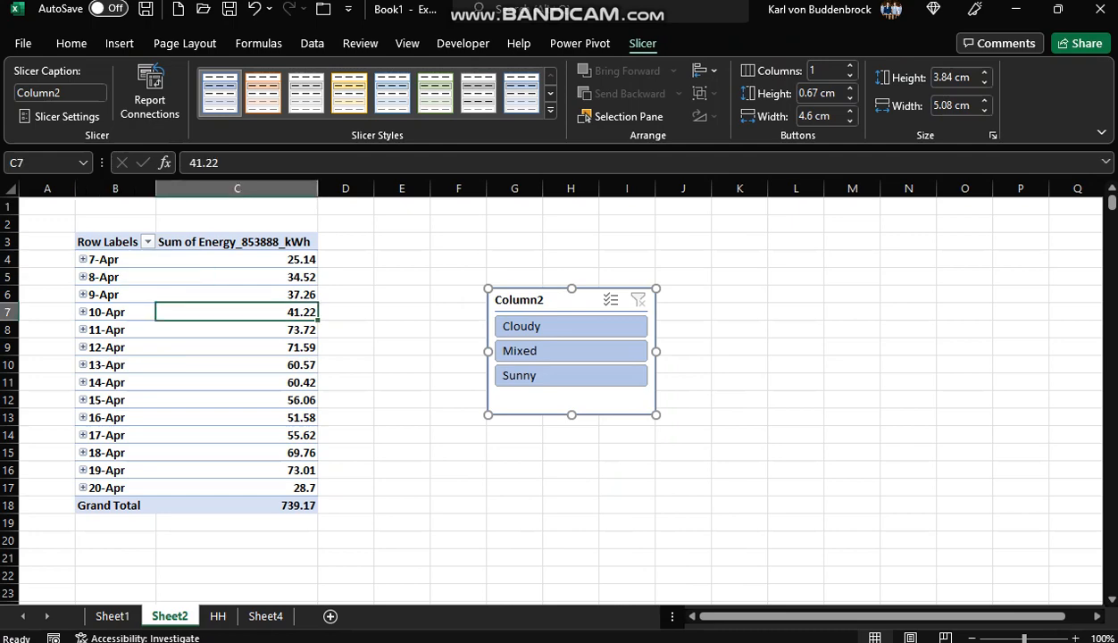
pyautogui.click(120, 44)
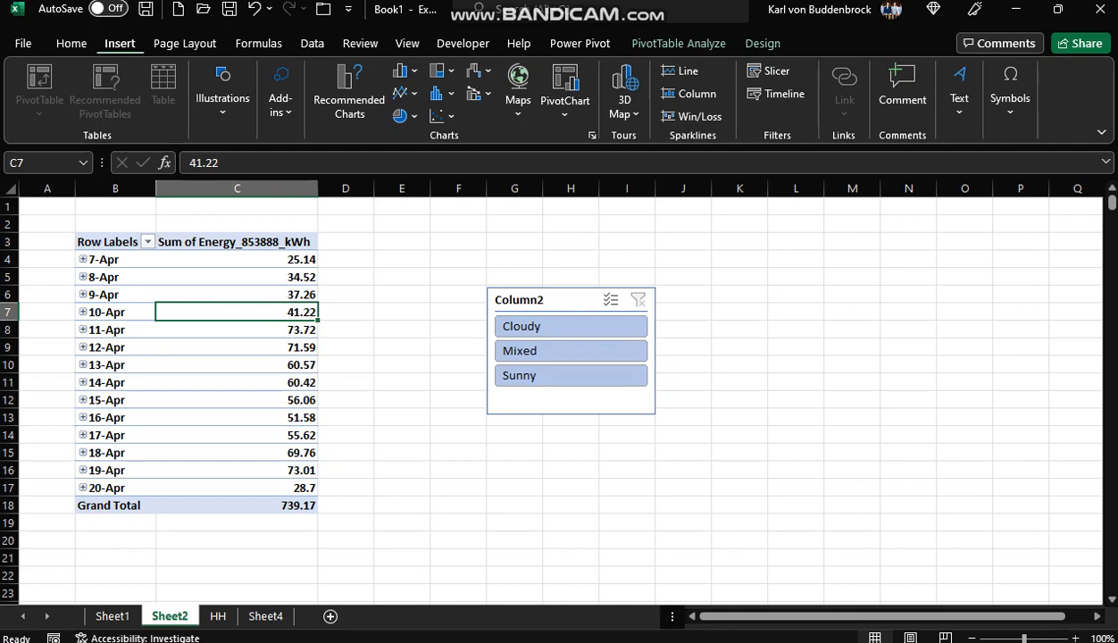
pyautogui.click(349, 93)
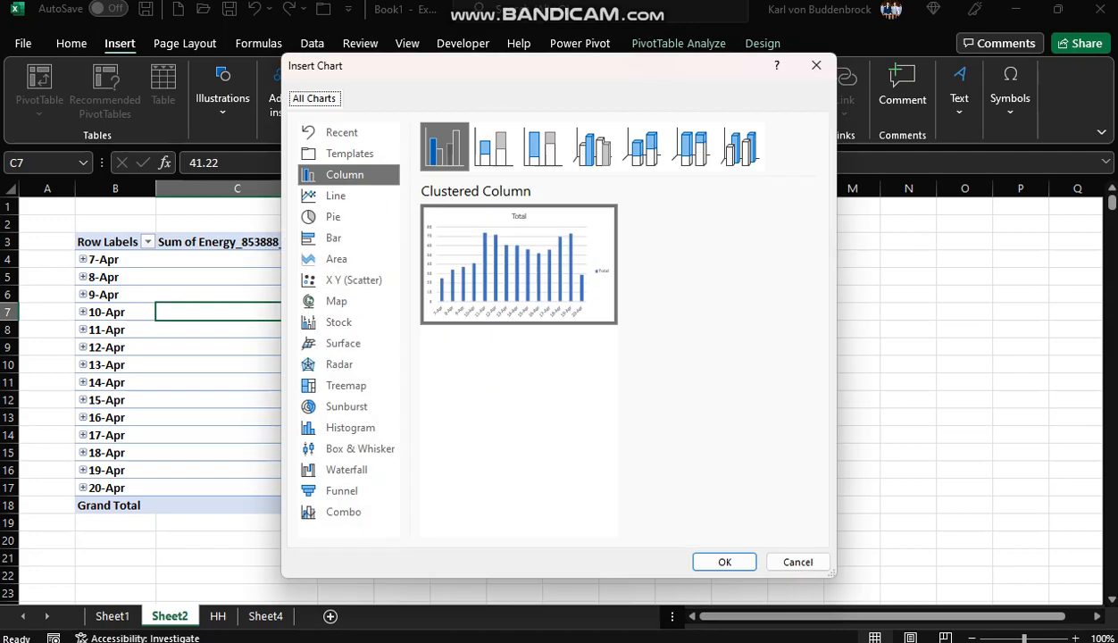
pyautogui.click(336, 195)
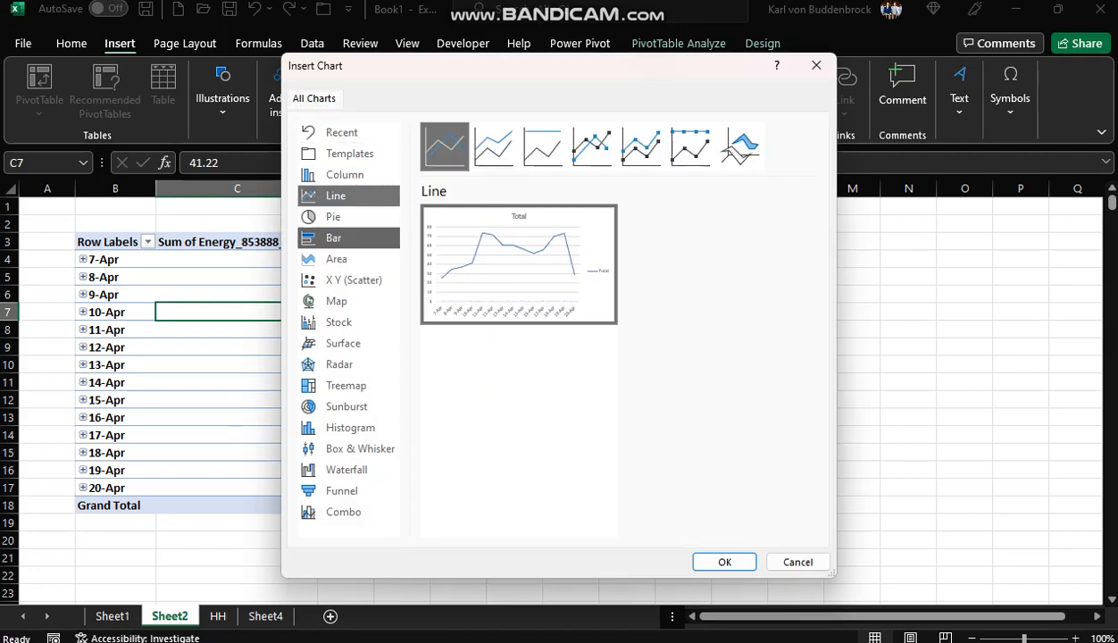
pyautogui.click(724, 562)
# - Arrange the Column2 slicer directly beside the PivotTable and place the line chart next to the slicer
pyautogui.moveTo(696, 308); pyautogui.dragTo(1008, 272)
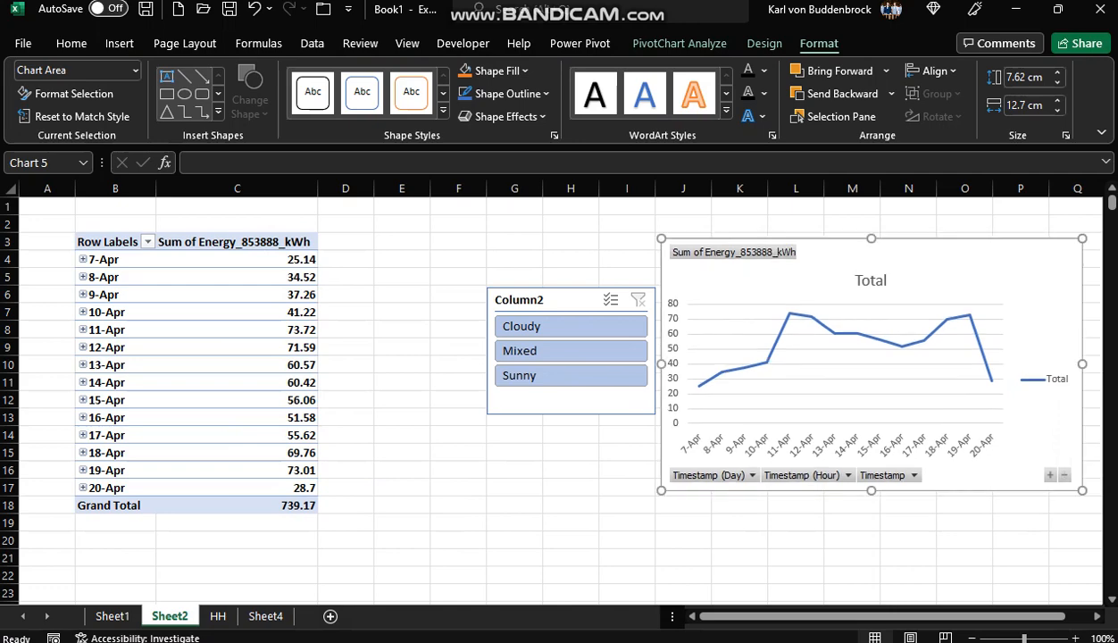
pyautogui.moveTo(558, 300); pyautogui.dragTo(415, 238)
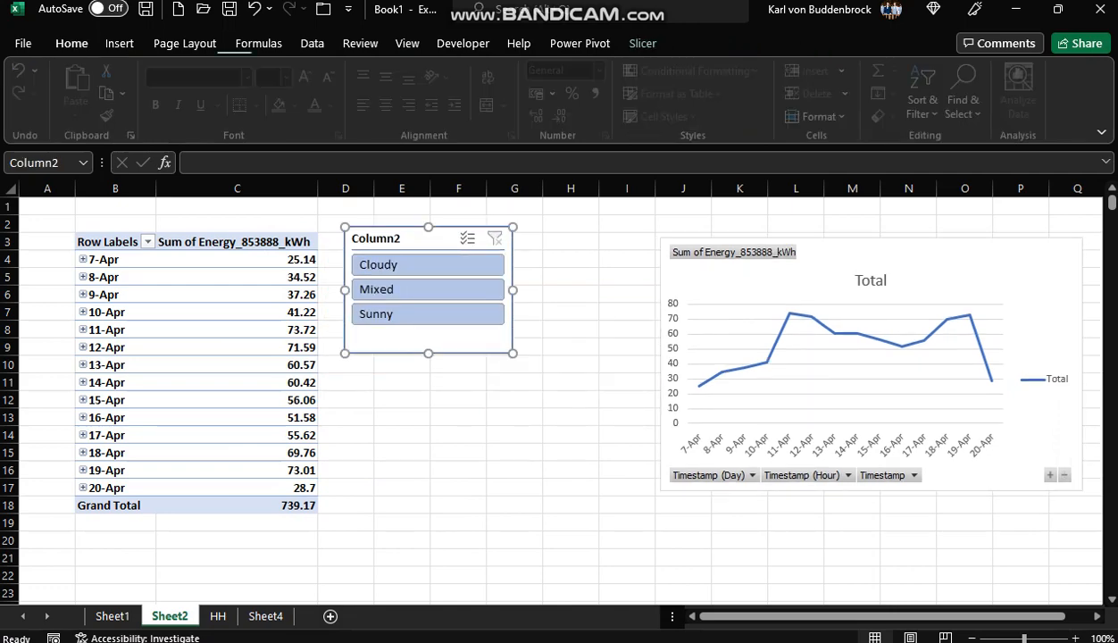
pyautogui.moveTo(893, 257); pyautogui.dragTo(768, 239)
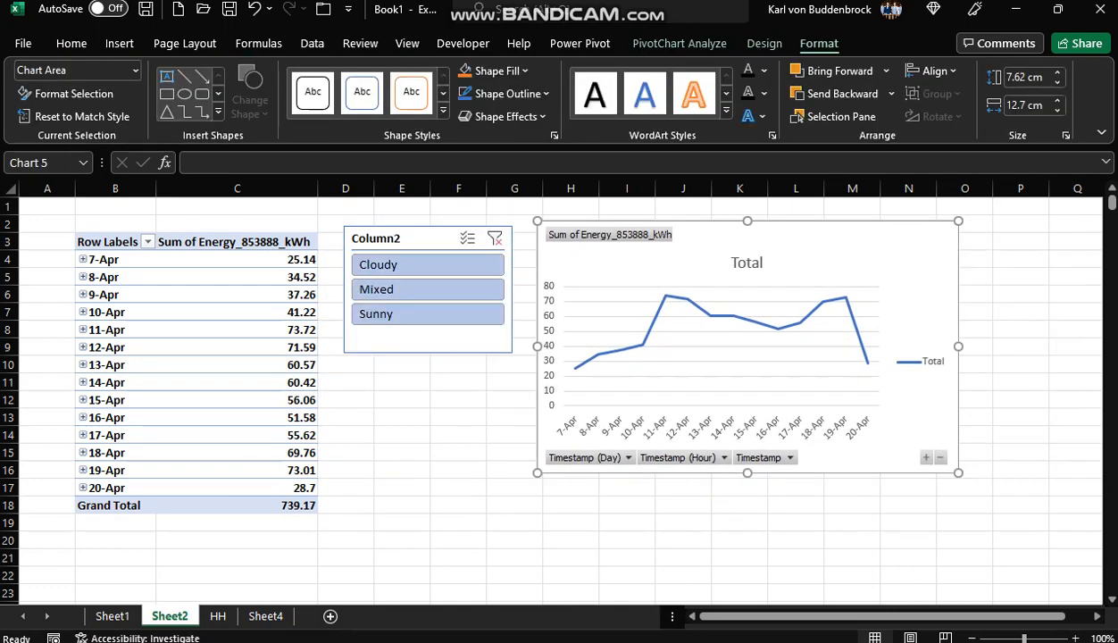
# - Check the PivotTable and chart under the Cloudy, Mixed and Sunny slicer filters in turn, and clear the filter
pyautogui.click(426, 264)
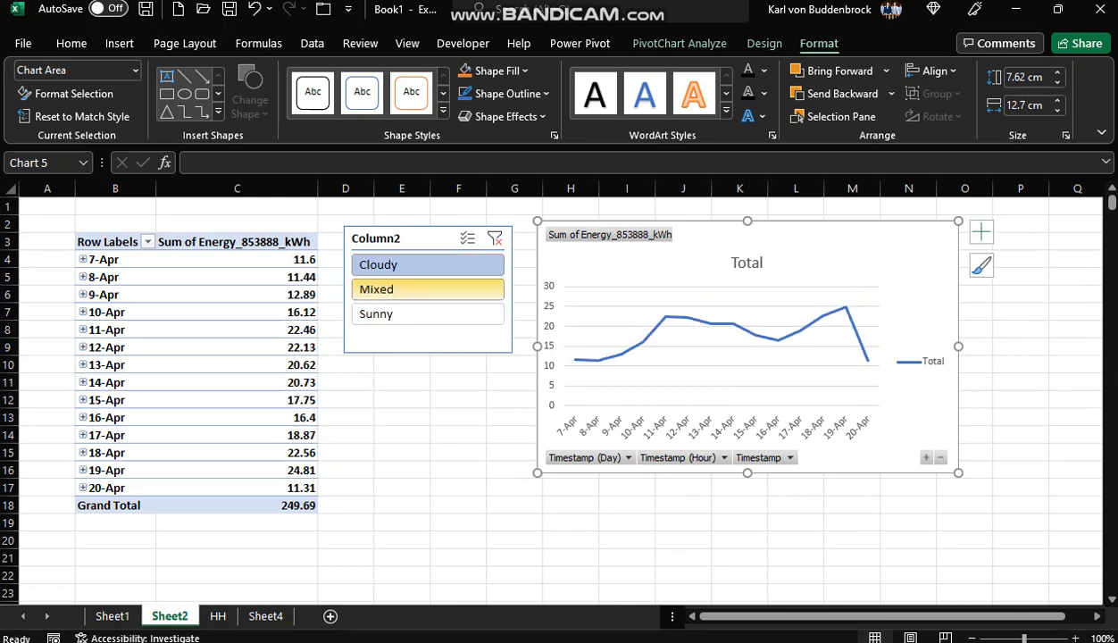
pyautogui.click(427, 289)
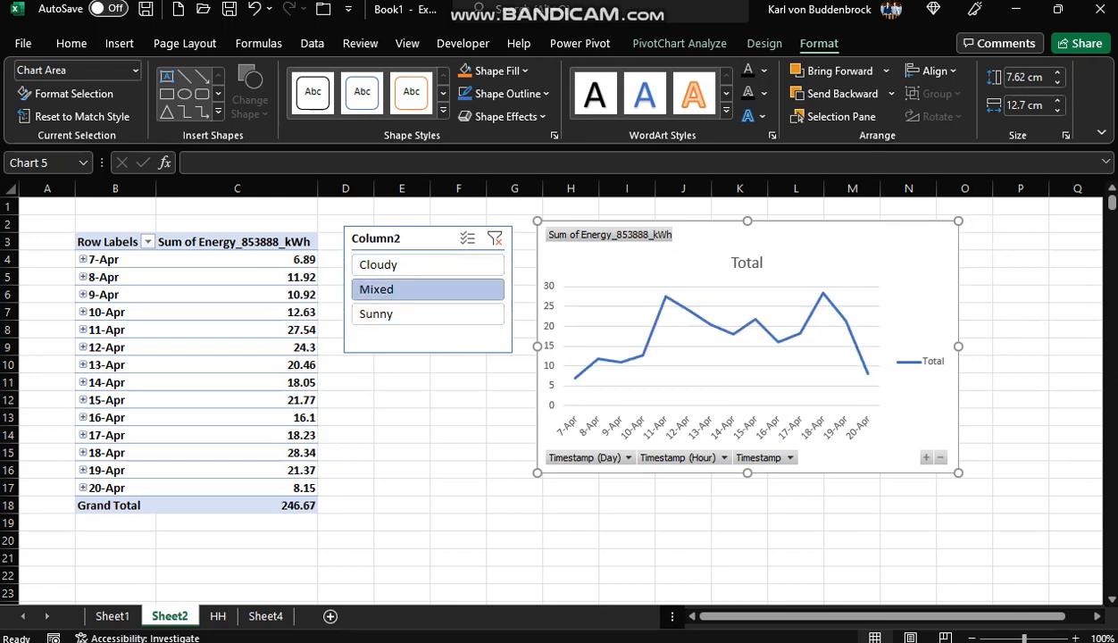
pyautogui.click(427, 313)
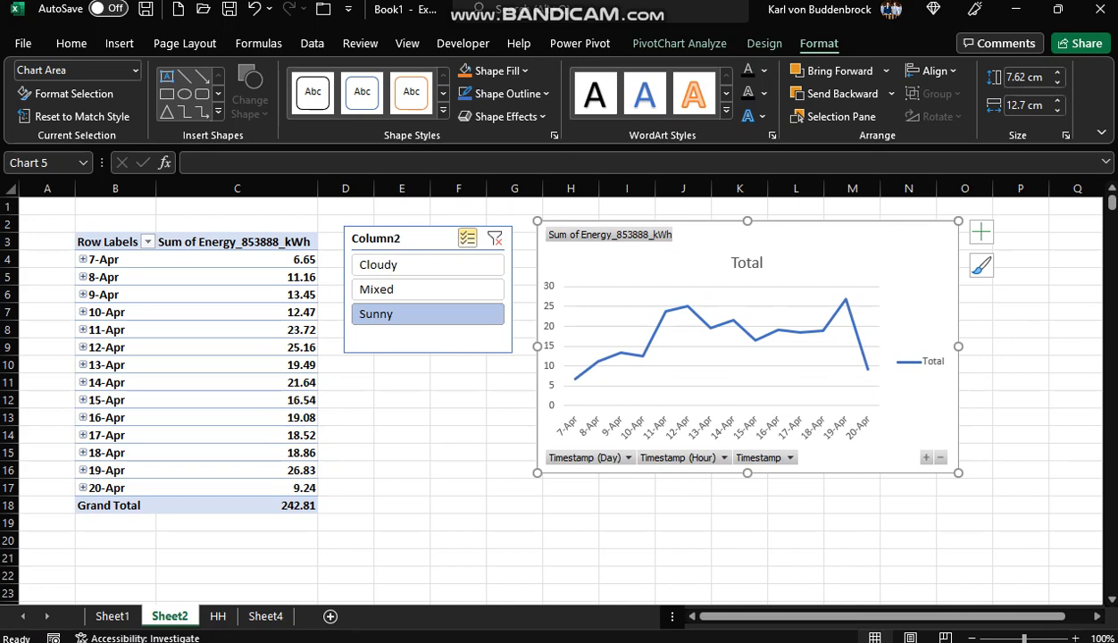
pyautogui.click(494, 238)
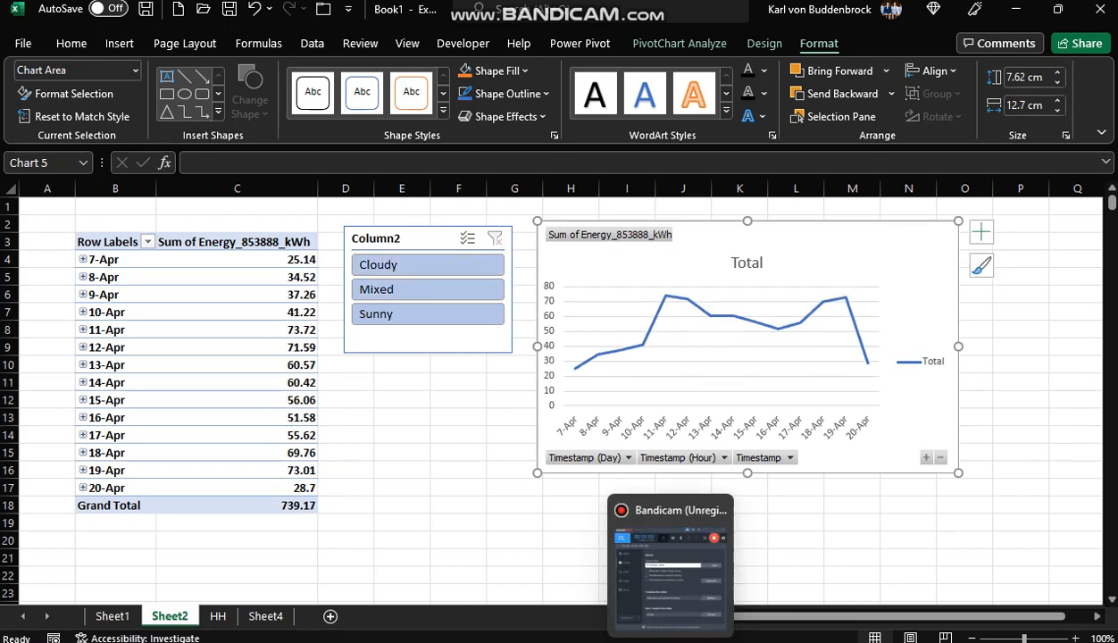